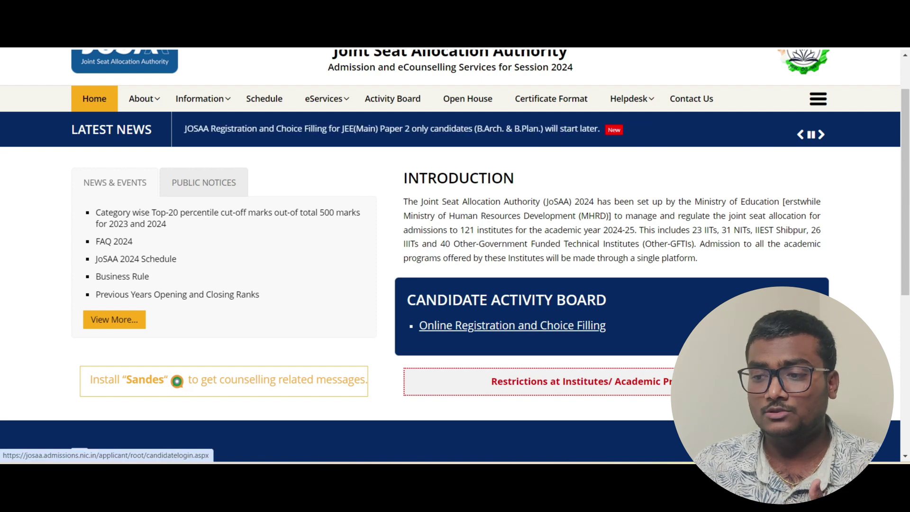
- Go to Online Registration and Choice Filling, choose New Candidate Registration, and fill the admit-card details and security pin
left_click(511, 325)
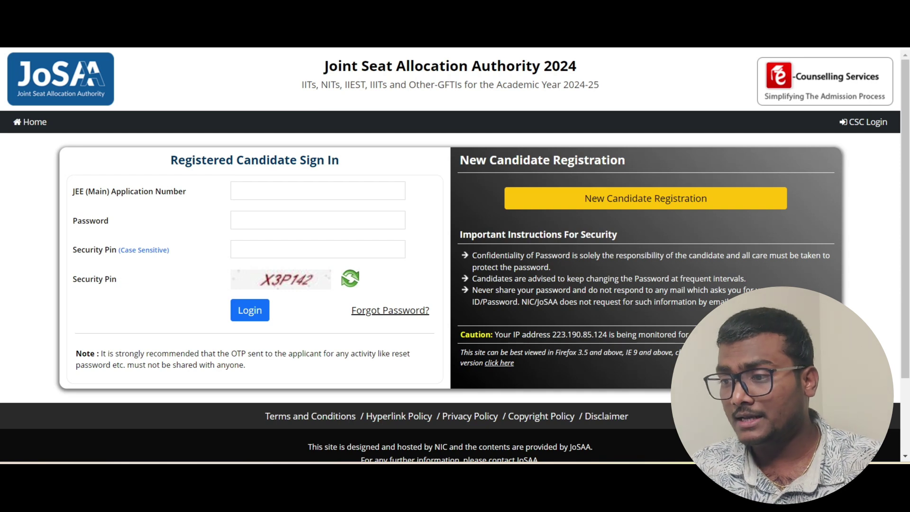
left_click(645, 198)
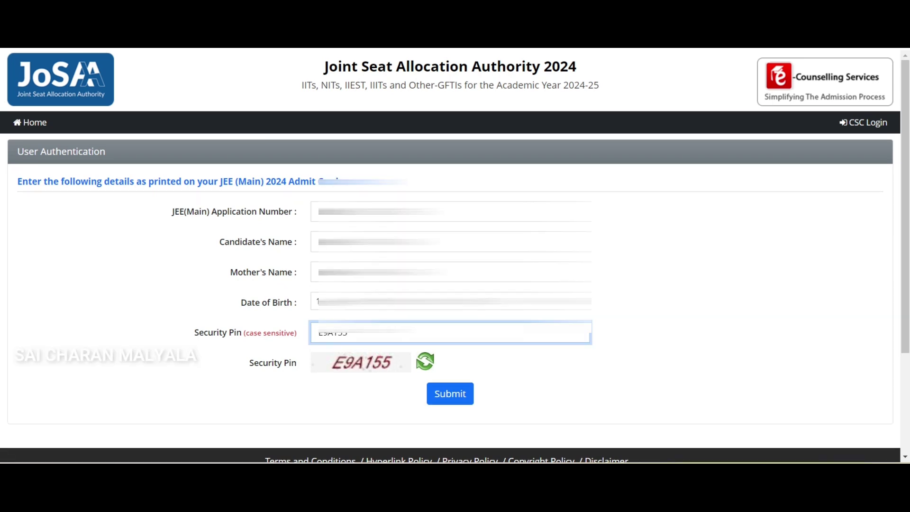
- Submit the candidate's authentication details, then enter and submit the OTP
left_click(450, 393)
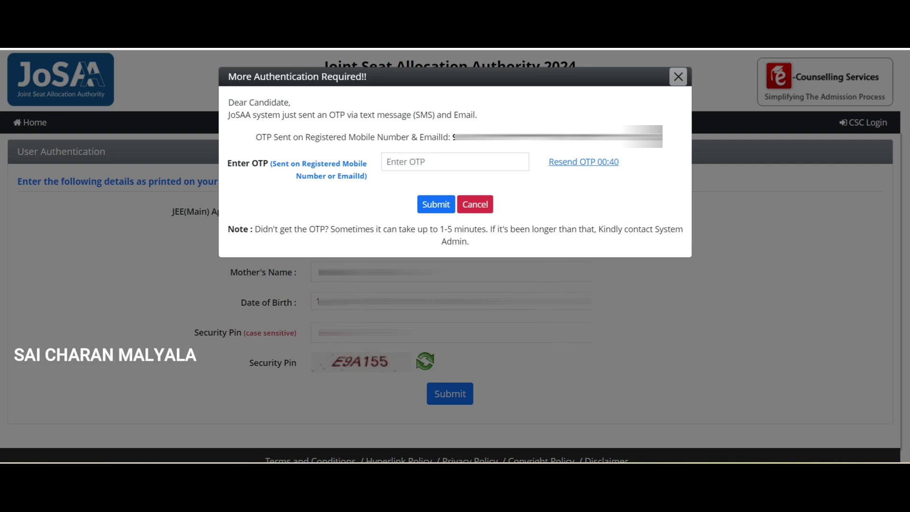
left_click(455, 161)
type("••••••")
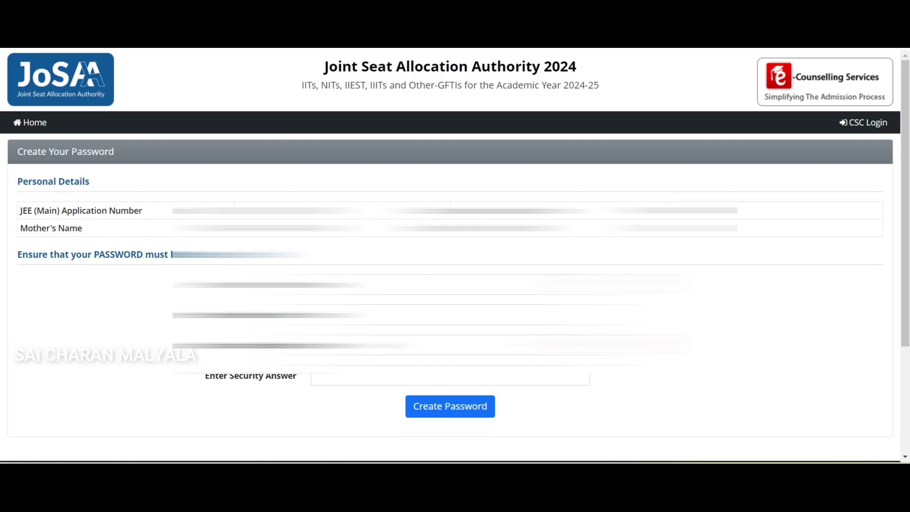
left_click(455, 284)
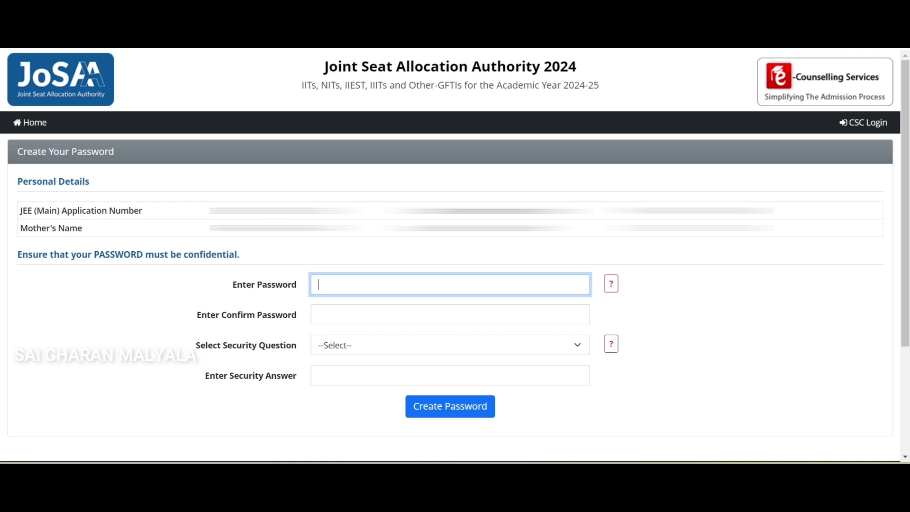
- Enter the new account password and confirm it
type("•")
key("Caps_Lock")
type("••••")
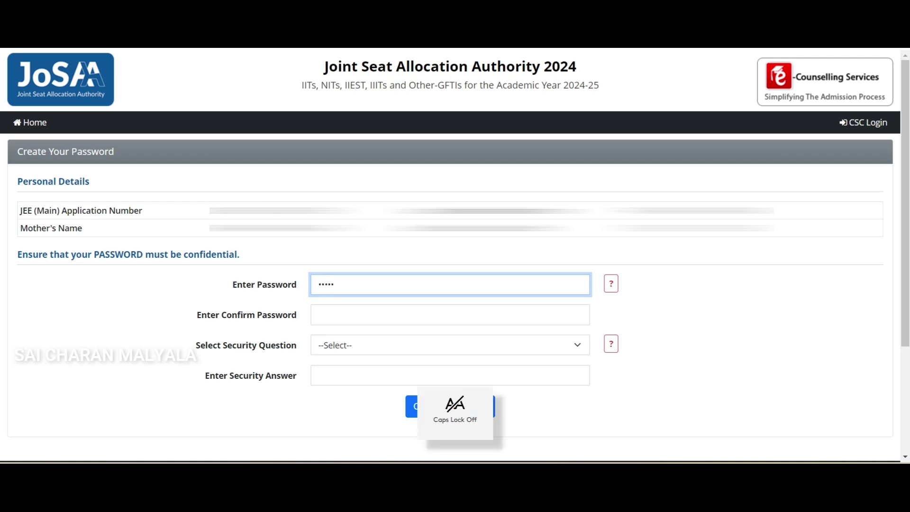
type("••••")
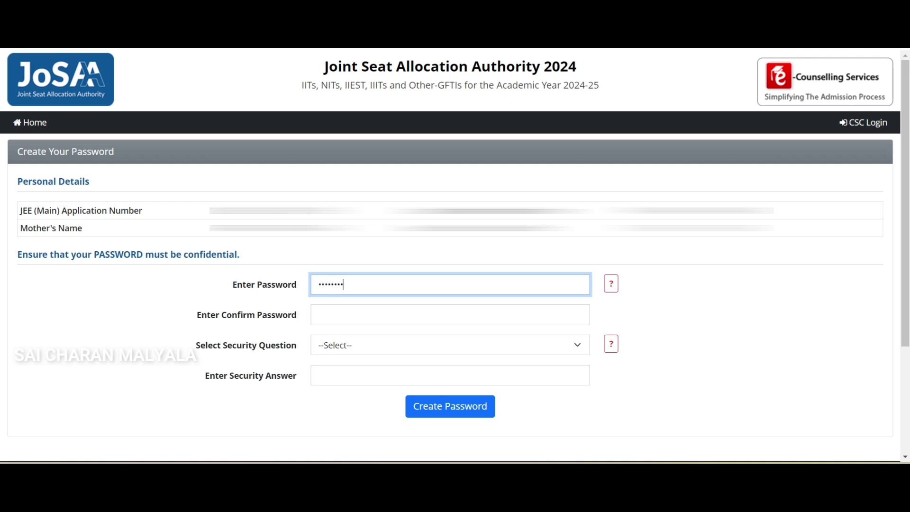
type("•")
left_click(449, 315)
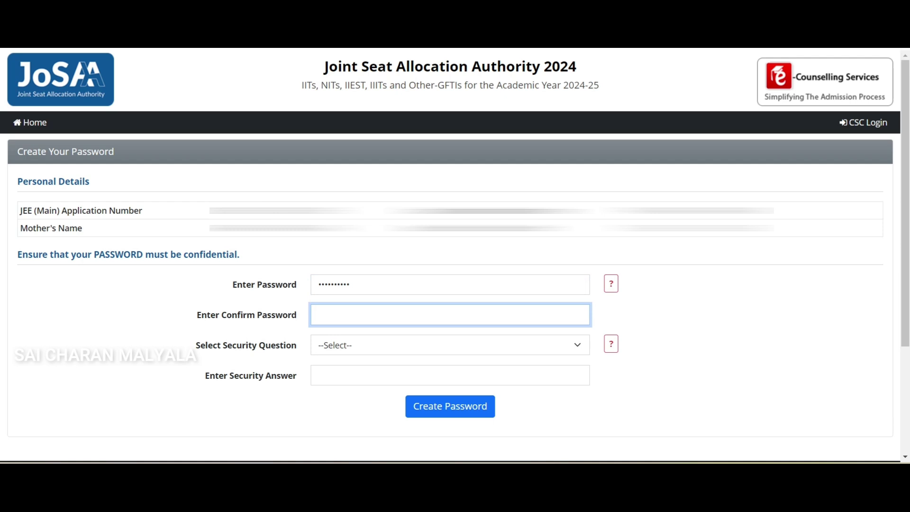
key("Caps_Lock")
type("•")
key("Caps_Lock")
type("•••••••••")
- Pick 'What is the name of your first school?' as security question, enter its answer, and create the password
left_click(450, 344)
key("Down")
key("Down")
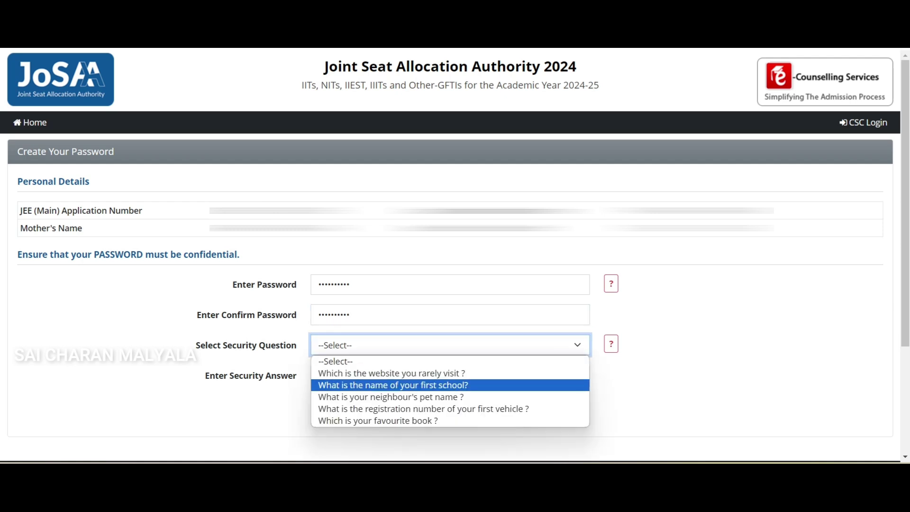
key("Down")
key("Down")
key("Down")
key("Up")
key("Down")
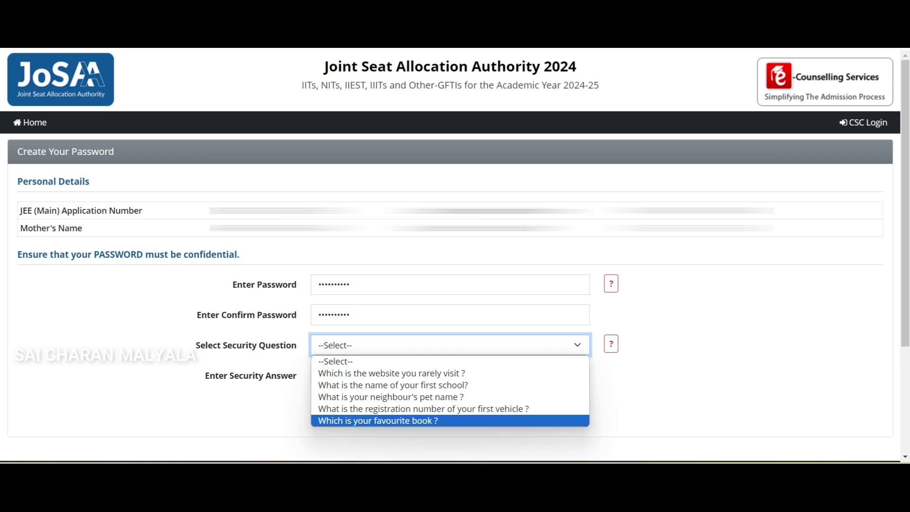
key("Up")
key("Up")
key("Up")
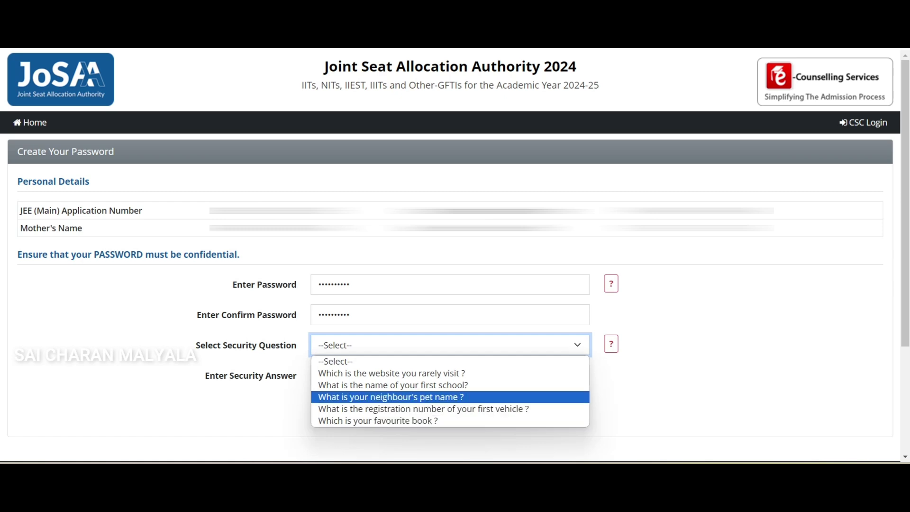
key("Return")
key("Tab")
key("Caps_Lock")
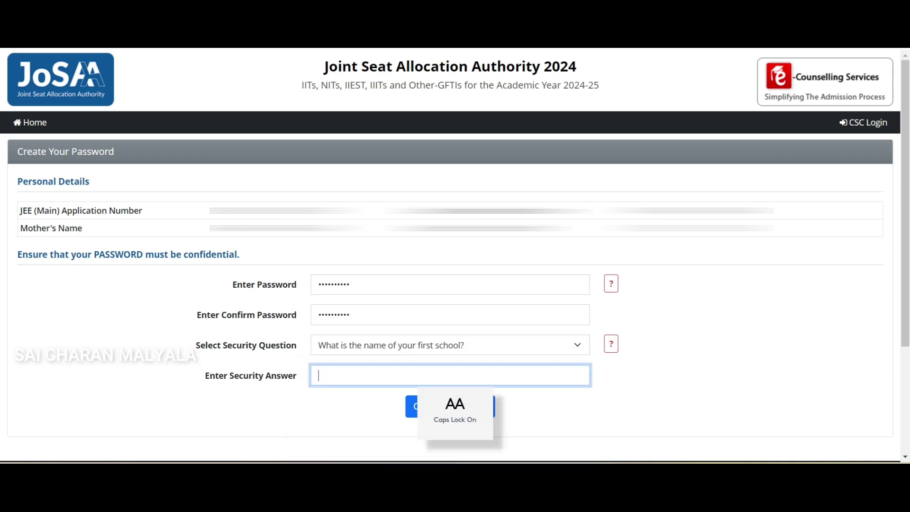
key("Caps_Lock")
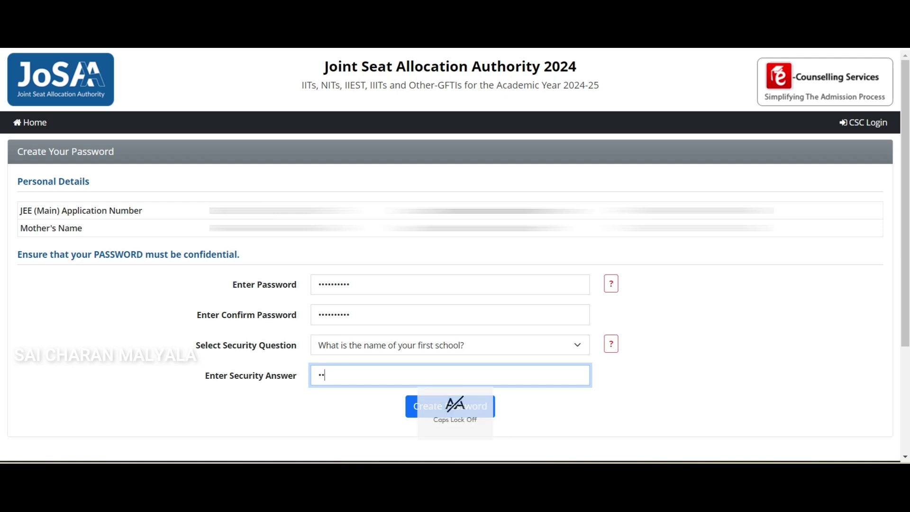
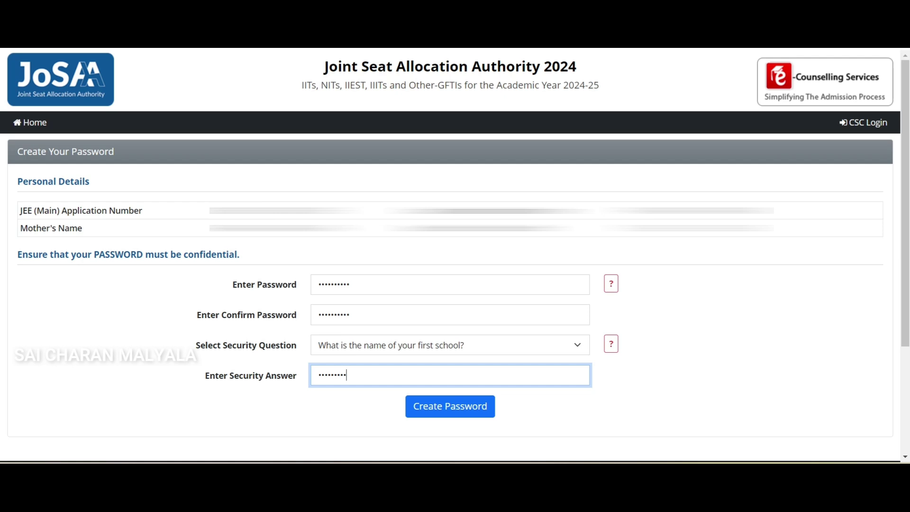
key("Return")
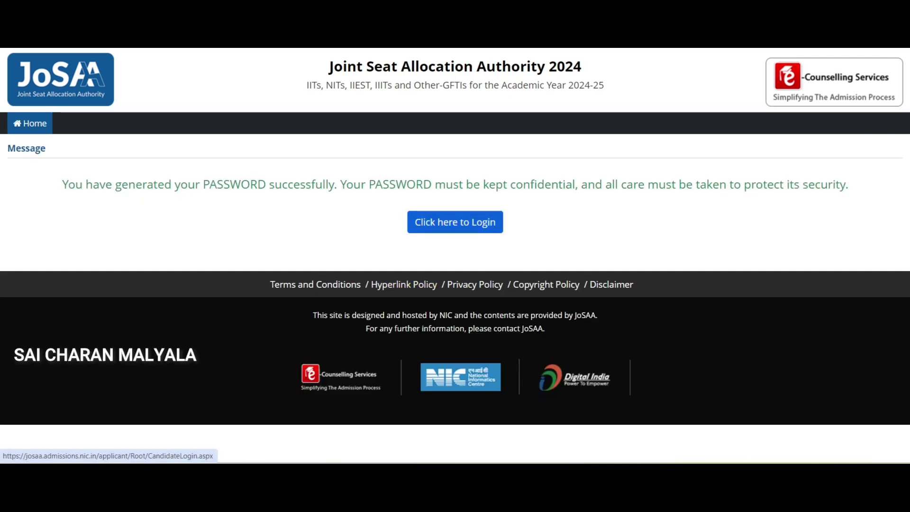
- Log in with the application number, password and security pin, then verify with the OTP
left_click(455, 222)
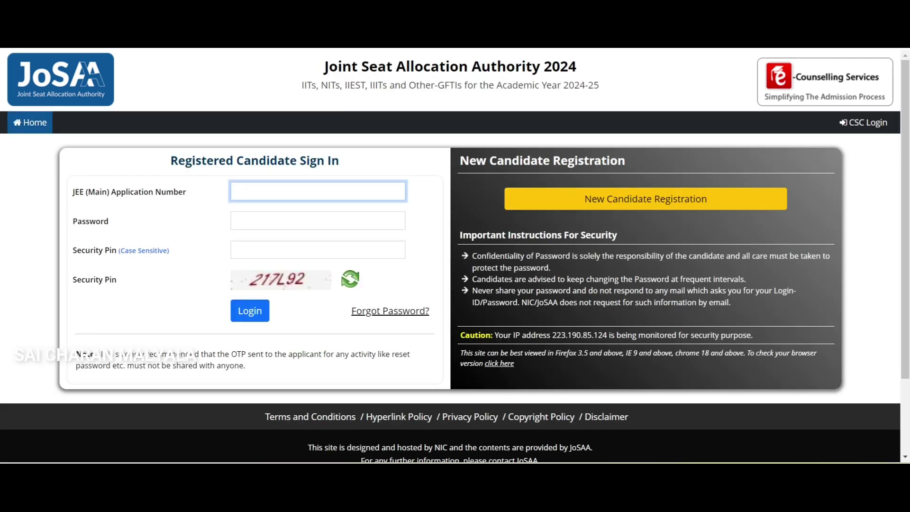
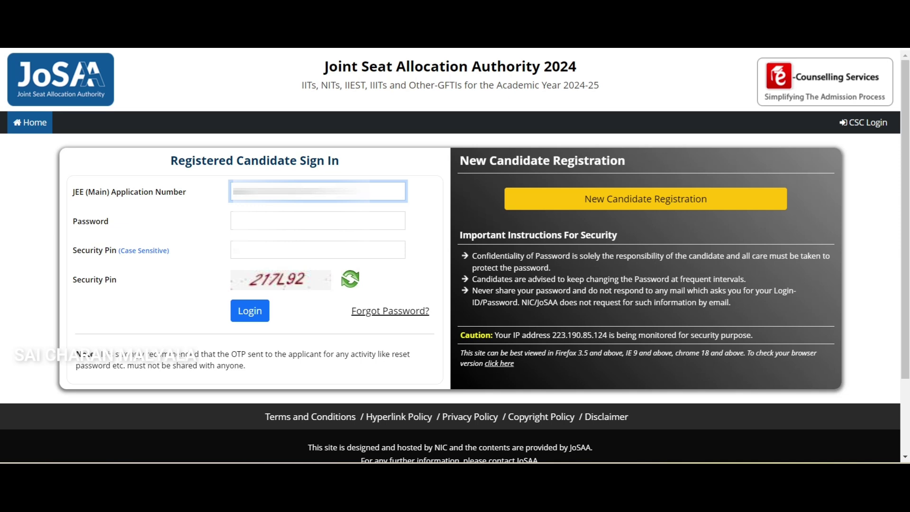
left_click(318, 220)
key("Caps_Lock")
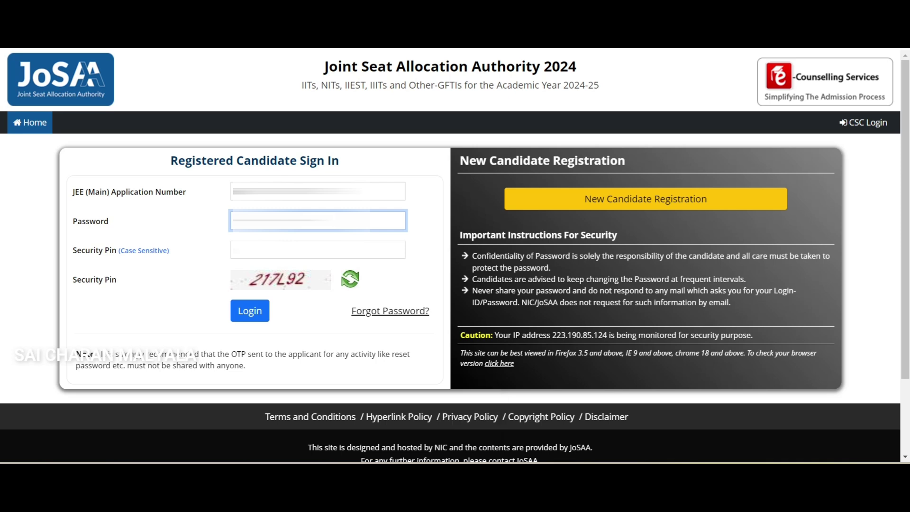
left_click(317, 249)
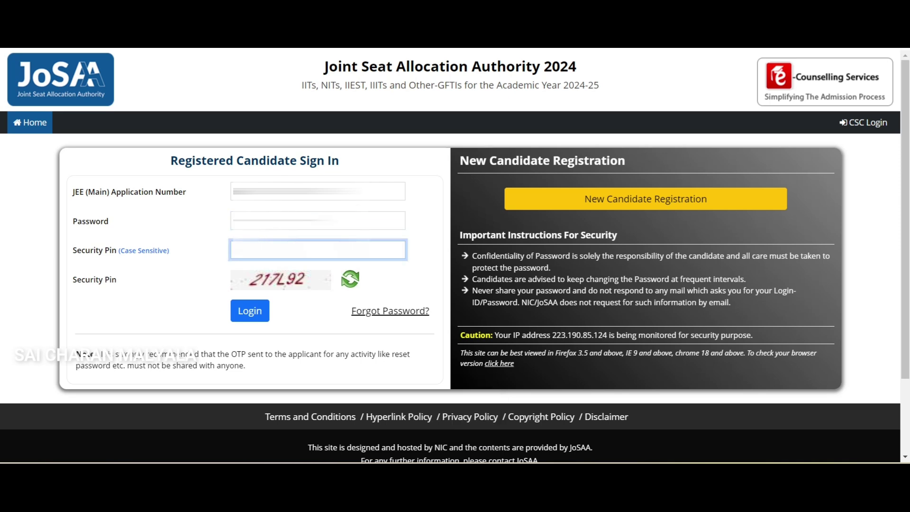
key("Return")
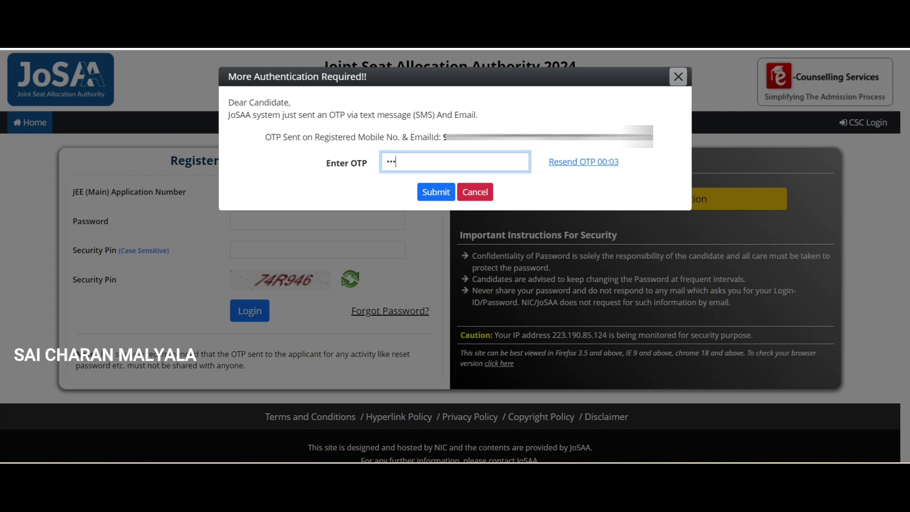
type("******")
key("Return")
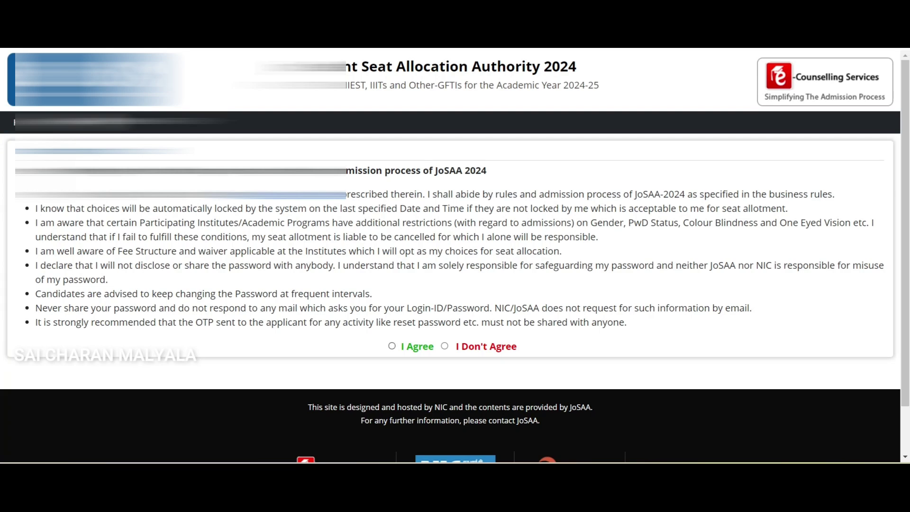
- Agree to the JoSAA 2024 declaration and confirm proceeding to the registration form
scroll(450, 256, "down", 1)
scroll(450, 256, "up", 1)
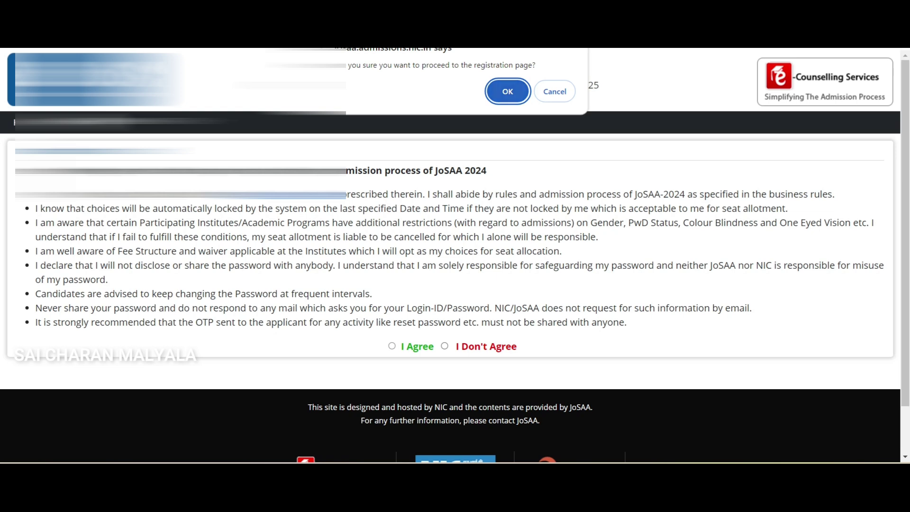
key("Return")
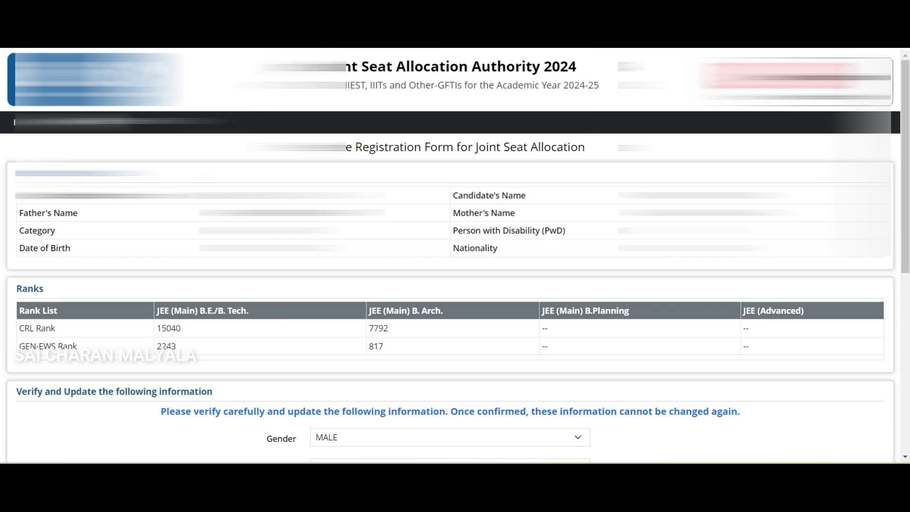
- Set the Class XII passing place to WITHIN INDIA and check the state-of-eligibility help
scroll(451, 256, "down", 1)
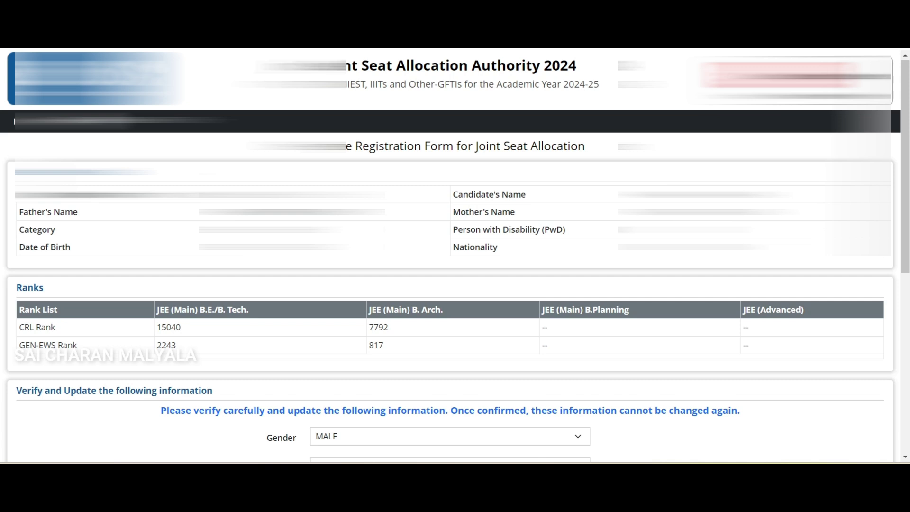
scroll(450, 256, "down", 1)
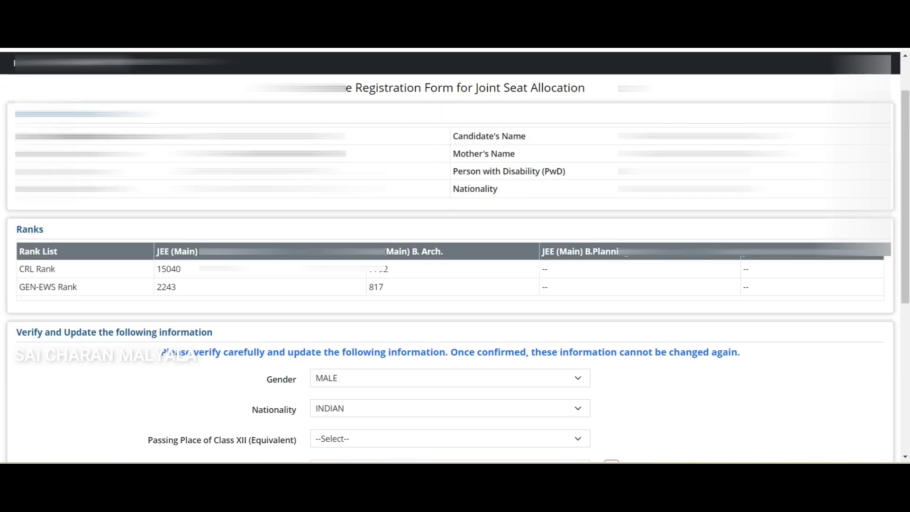
scroll(450, 256, "down", 1)
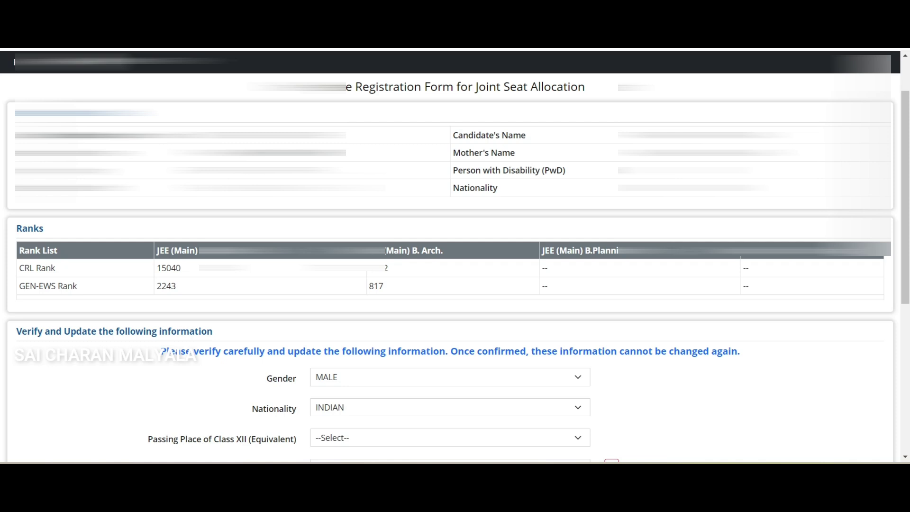
scroll(450, 256, "down", 3)
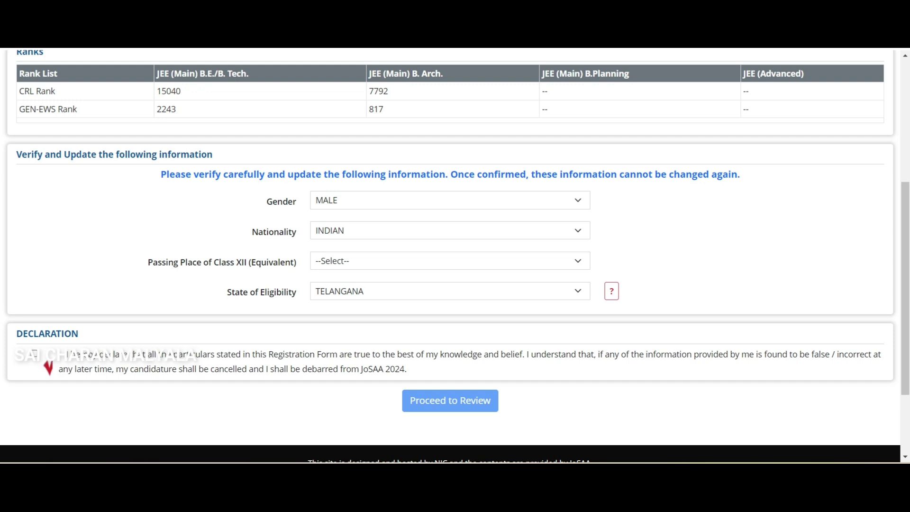
left_click(450, 260)
left_click(344, 287)
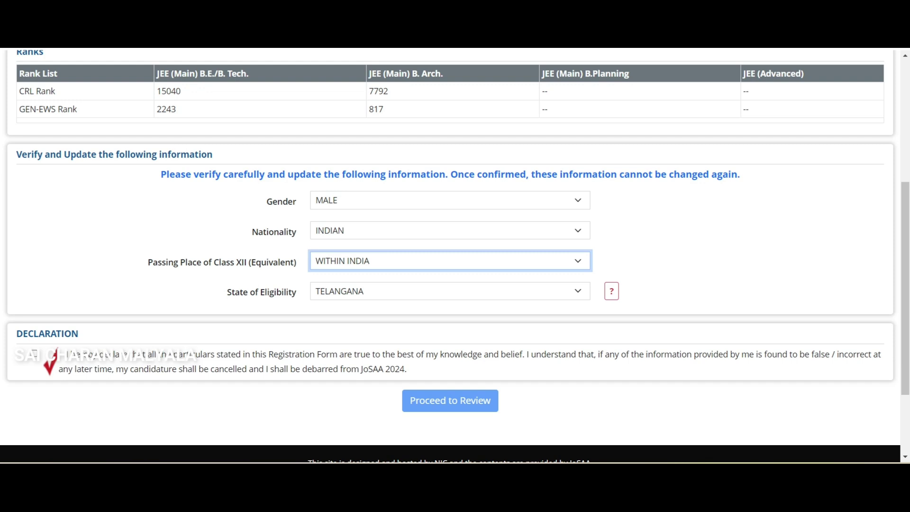
left_click(611, 291)
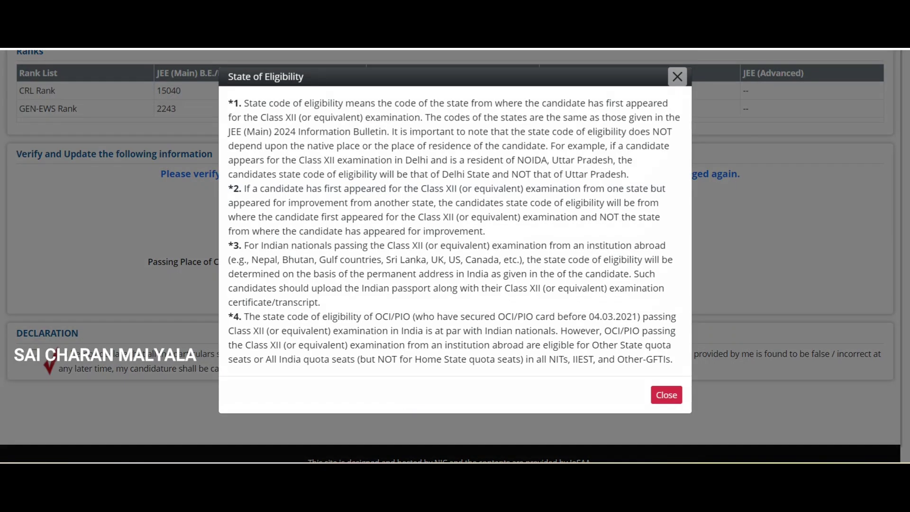
left_click(677, 77)
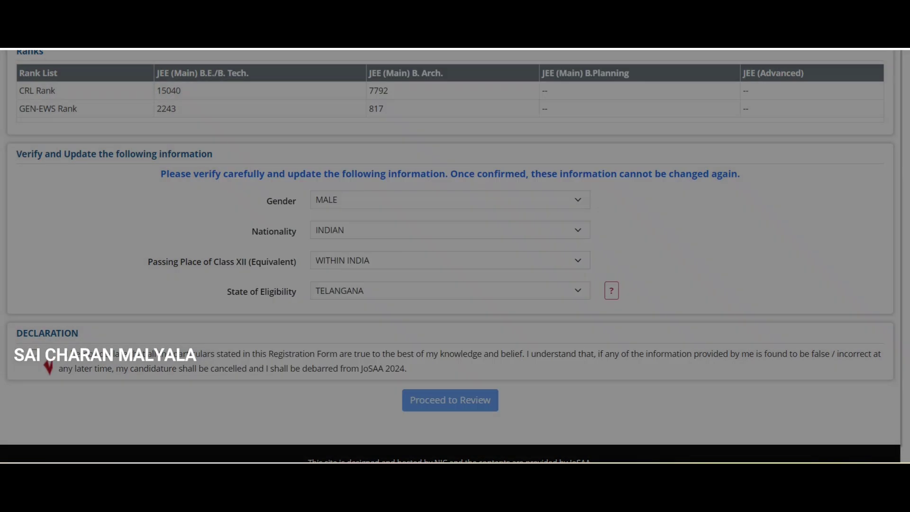
left_click(450, 291)
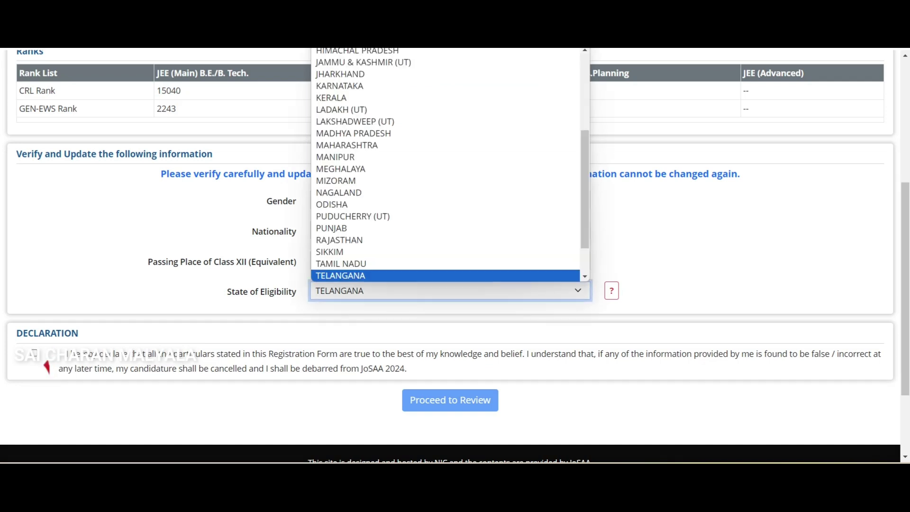
left_click(345, 272)
- Keep WITHIN INDIA as passing place and TELANGANA as state of eligibility
scroll(48, 361, "up", 5)
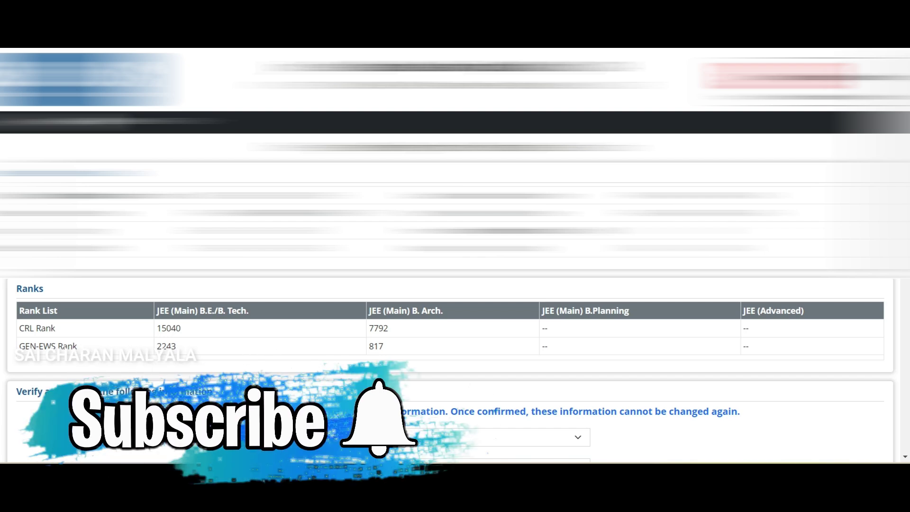
scroll(455, 332, "down", 3)
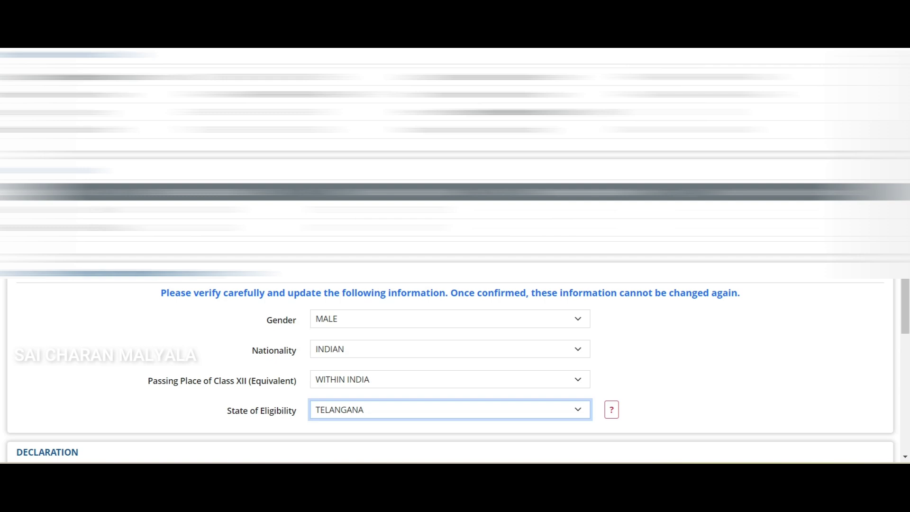
scroll(455, 256, "down", 1)
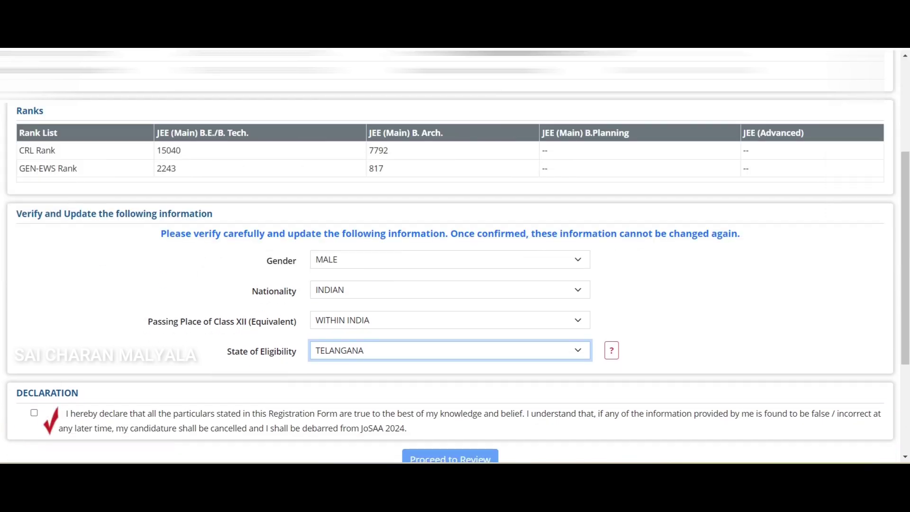
left_click(449, 320)
left_click(346, 347)
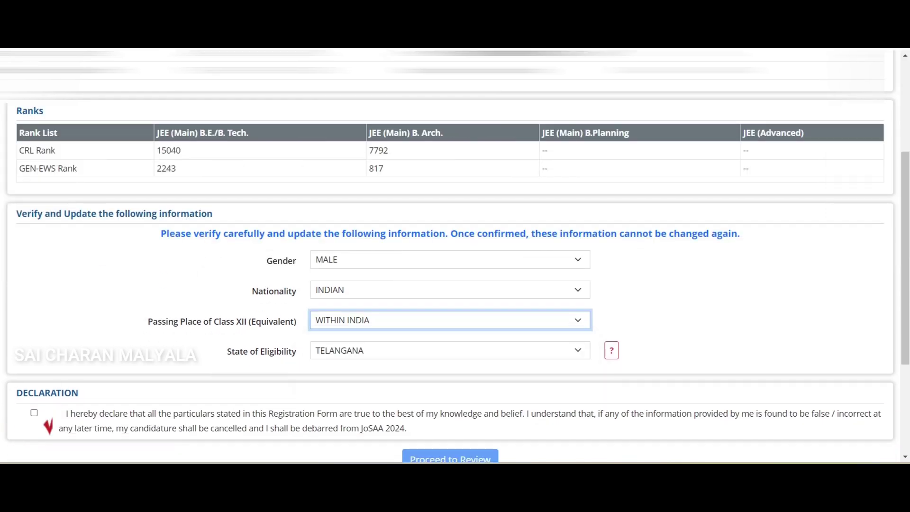
left_click(450, 350)
key("Down")
key("Up")
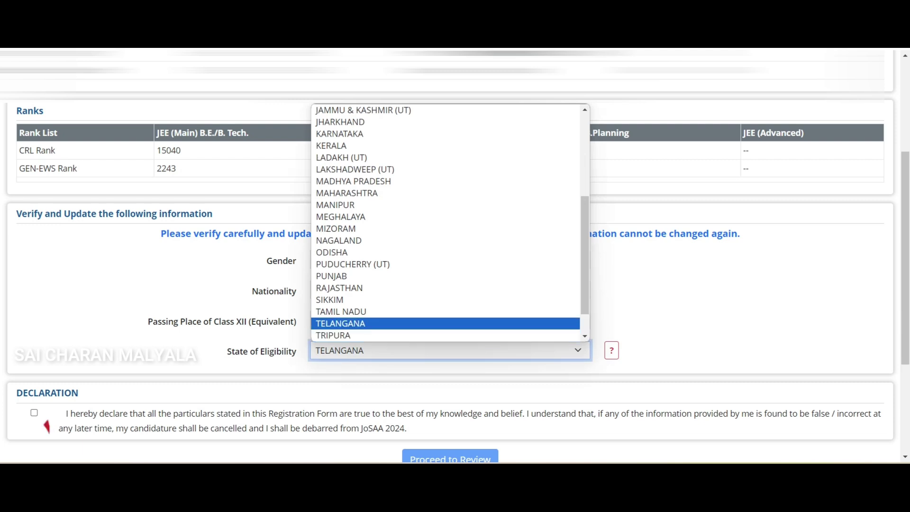
key("Return")
- Tick the declaration checkbox and proceed to the Review Details page
scroll(455, 256, "down", 4)
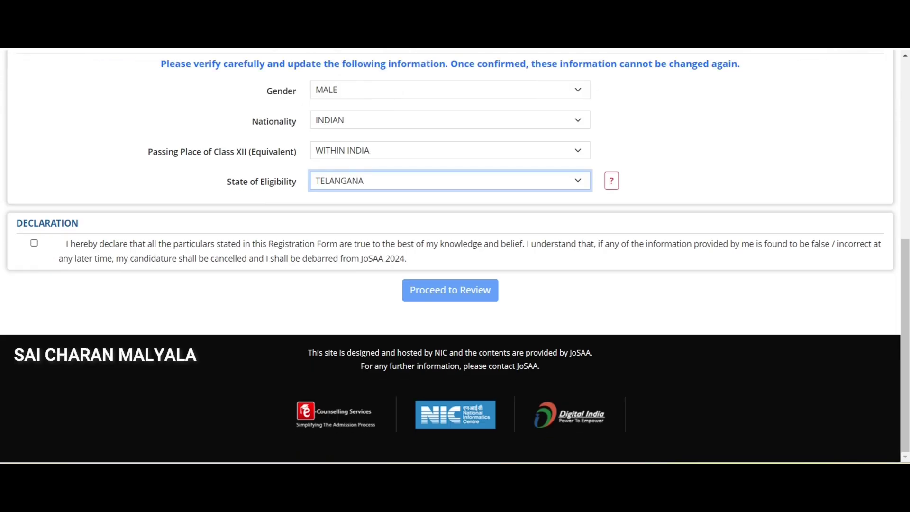
left_click(34, 242)
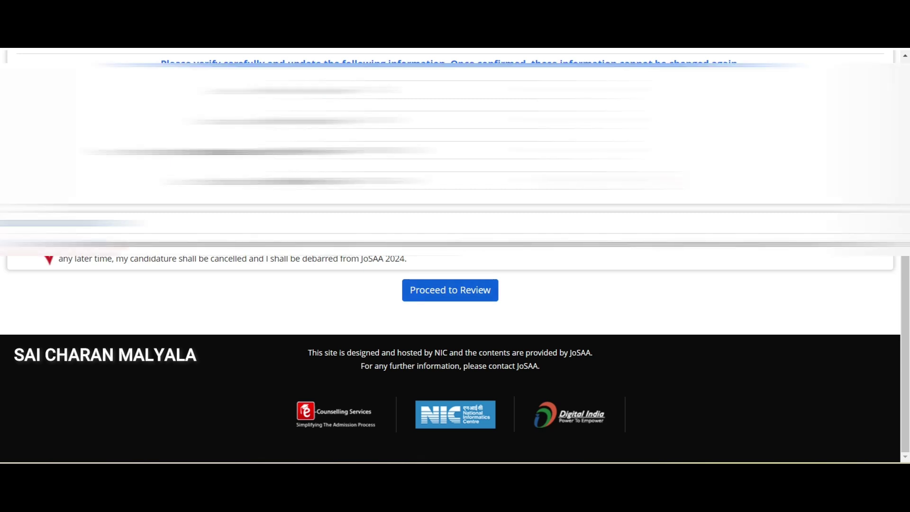
left_click(471, 290)
scroll(455, 285, "down", 5)
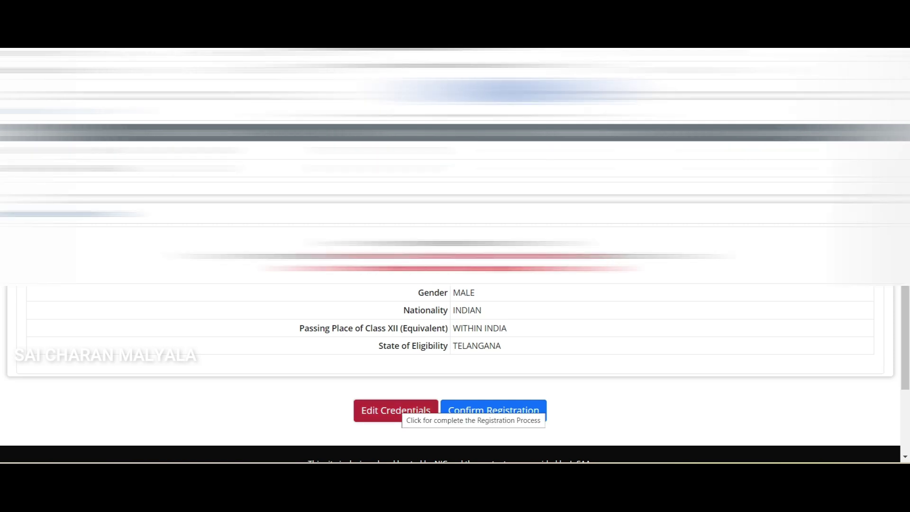
- Go back via Edit Credentials, re-accept the declaration, review again, and confirm the registration
left_click(396, 411)
scroll(48, 315, "down", 10)
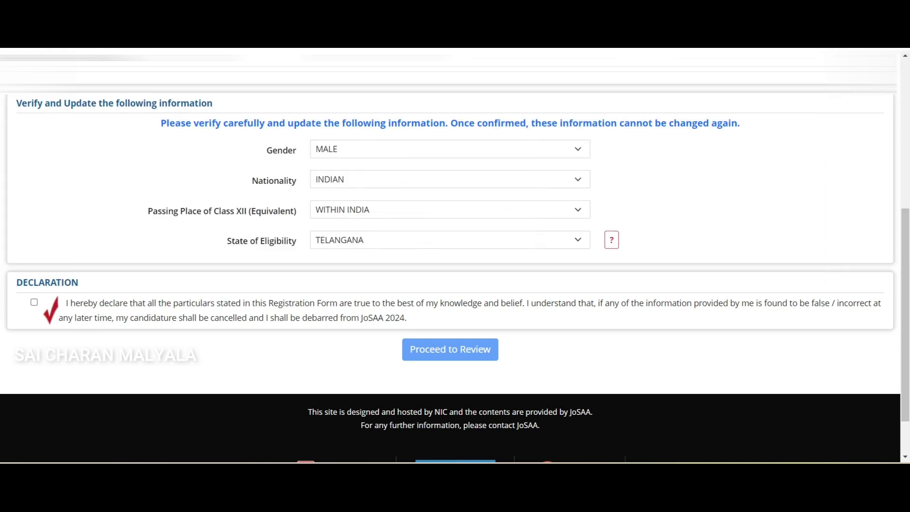
left_click(34, 302)
left_click(450, 349)
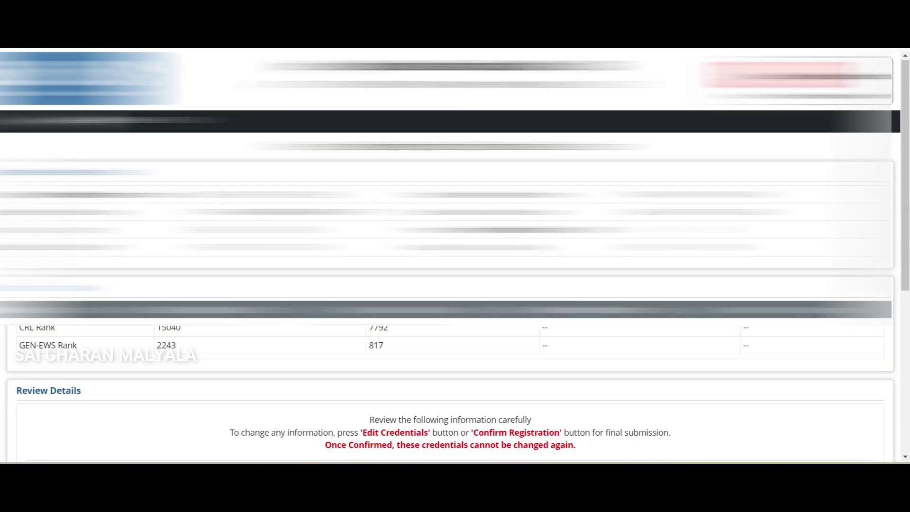
scroll(455, 256, "down", 6)
left_click(493, 300)
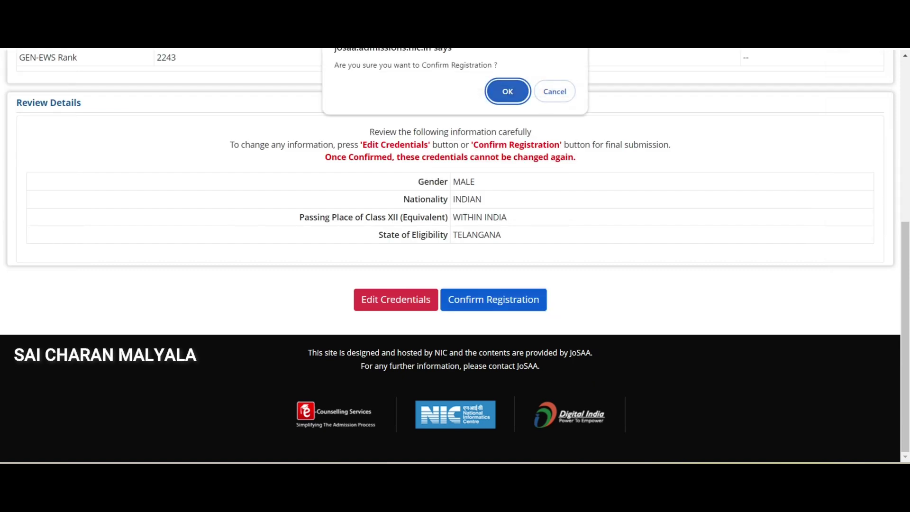
key("Return")
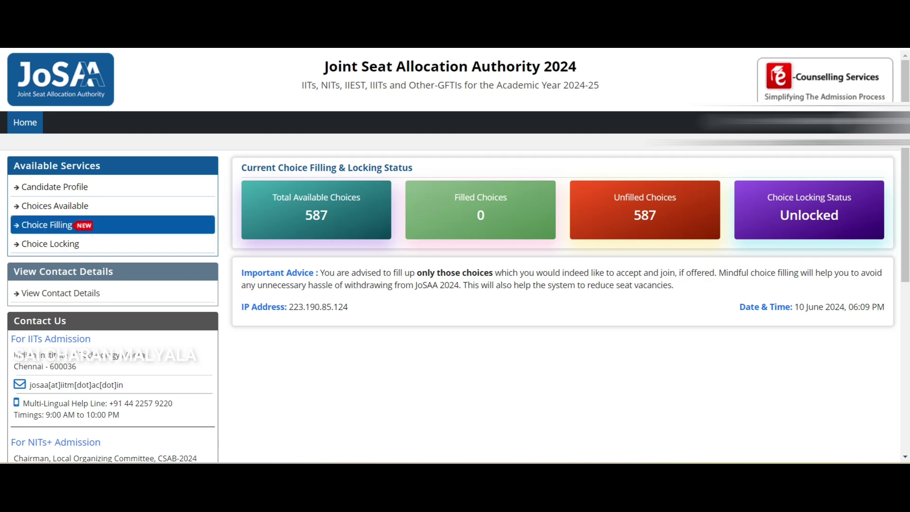
- View the candidate profile, then filter available choices to Indian Institute of Technology
left_click(55, 187)
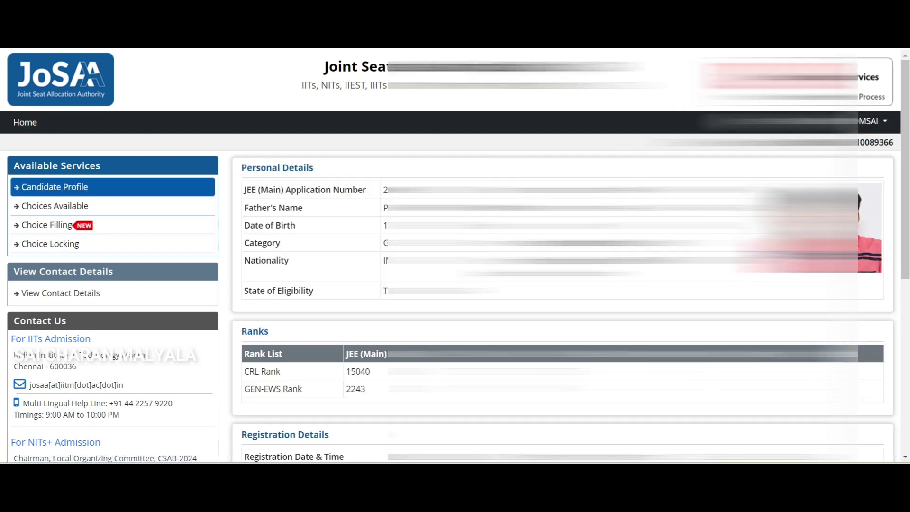
scroll(455, 256, "down", 8)
scroll(455, 256, "up", 8)
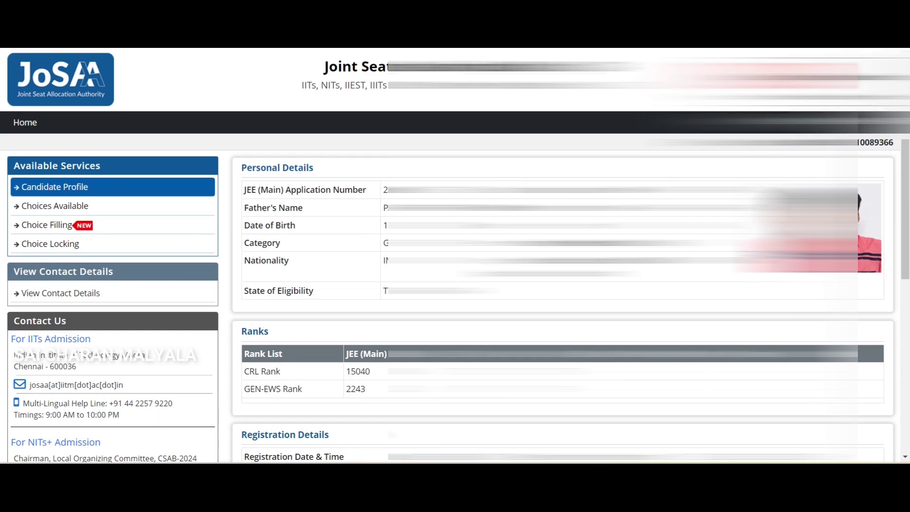
left_click(55, 206)
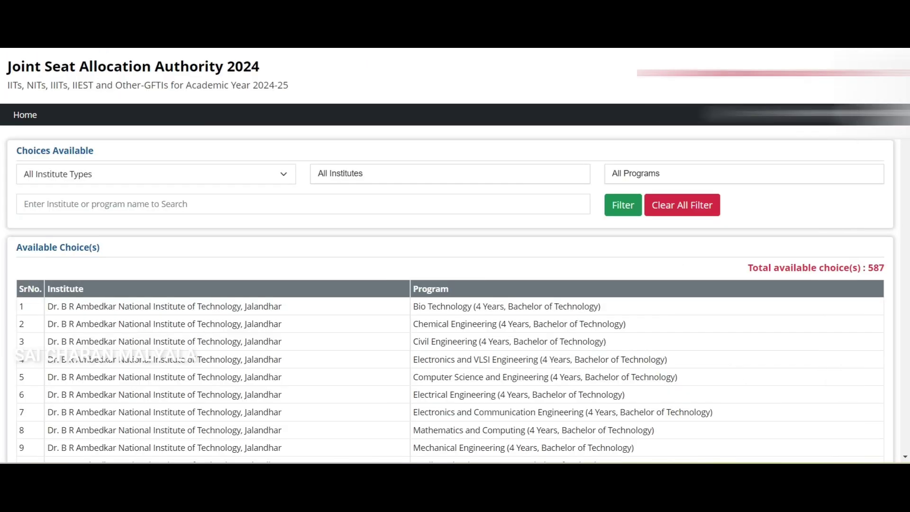
left_click(156, 174)
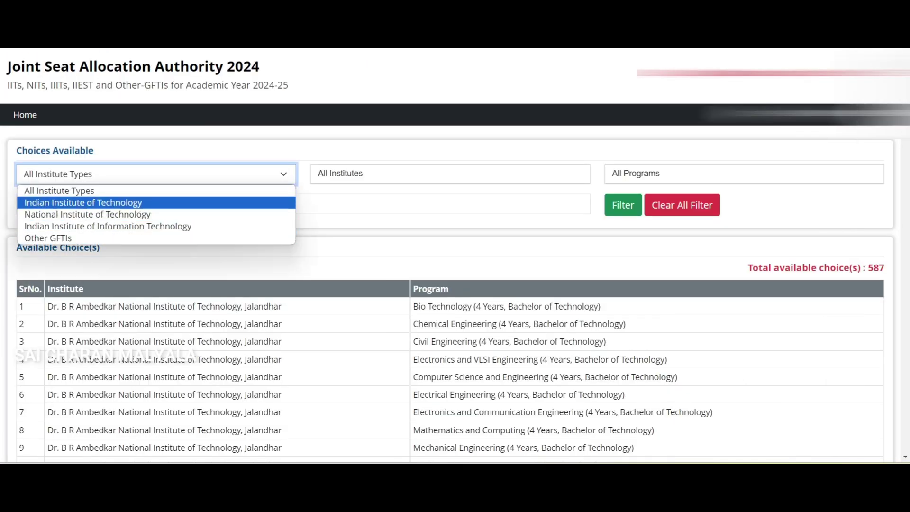
left_click(83, 203)
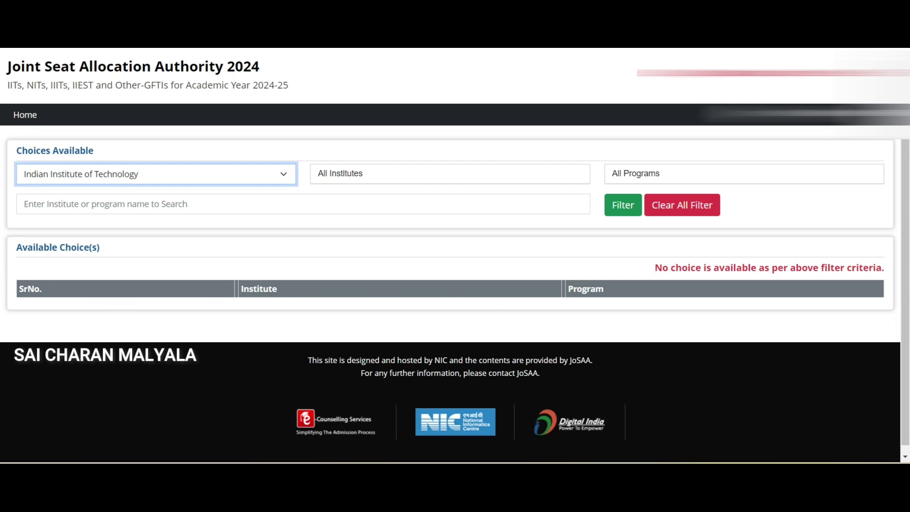
- Switch the institute-type filter to National Institute of Technology, then Indian Institute of Information Technology (95)
key("alt+Down")
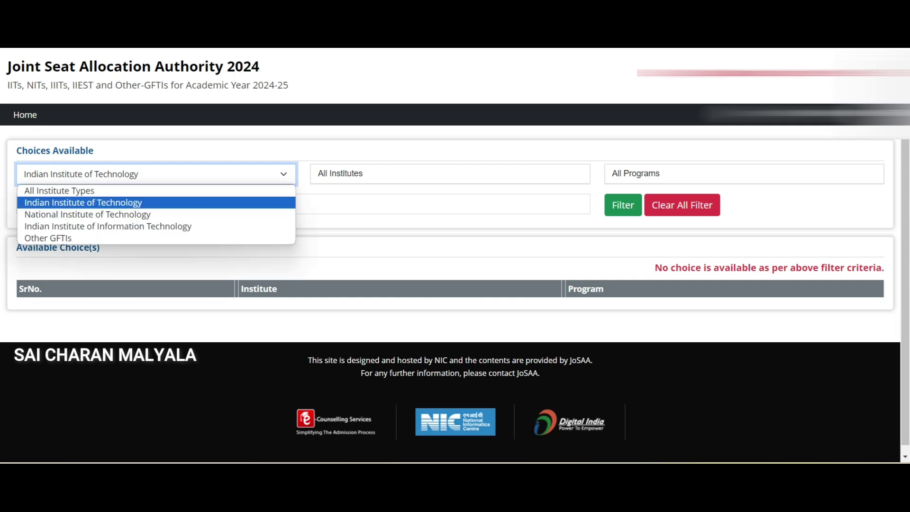
key("Down")
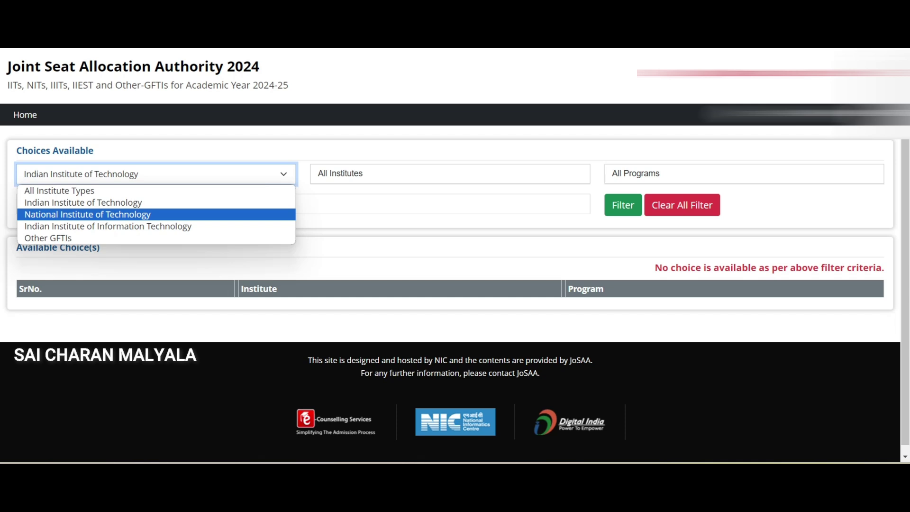
key("Return")
scroll(455, 256, "down", 8)
scroll(455, 256, "up", 8)
key("alt+Down")
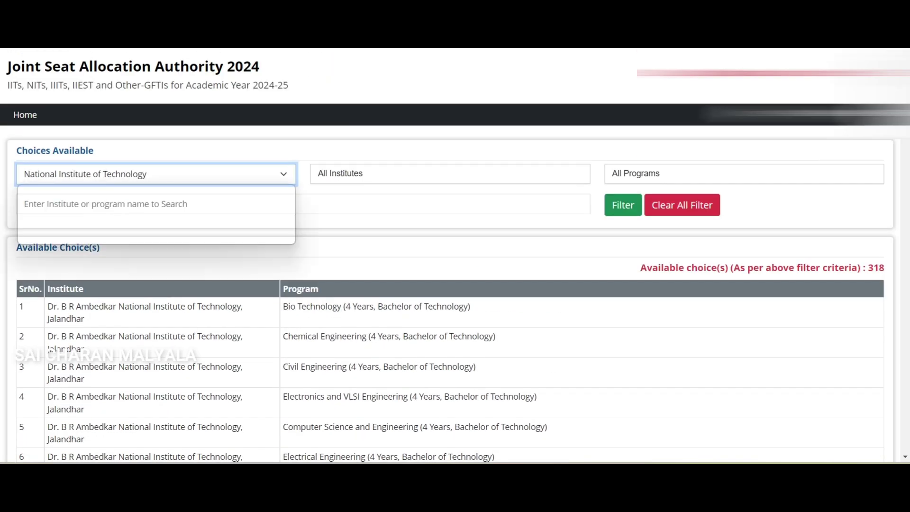
key("Down")
key("Down")
key("Up")
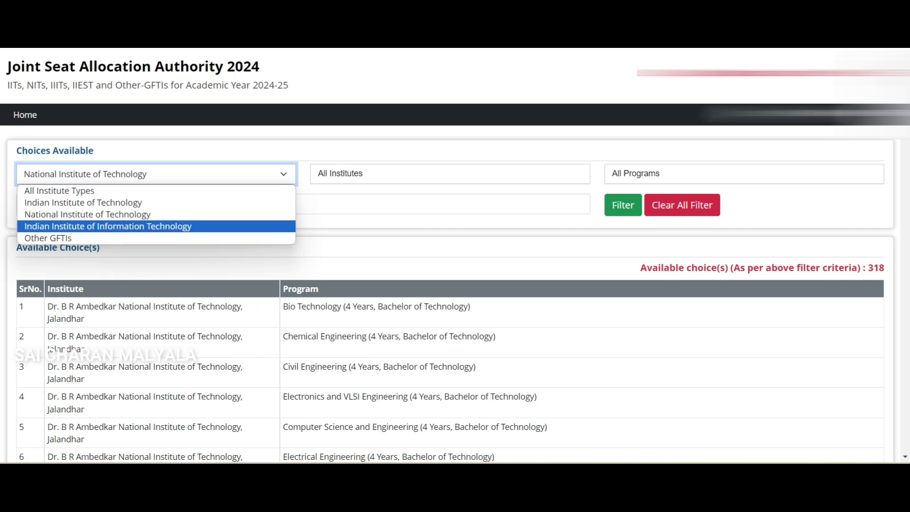
key("Return")
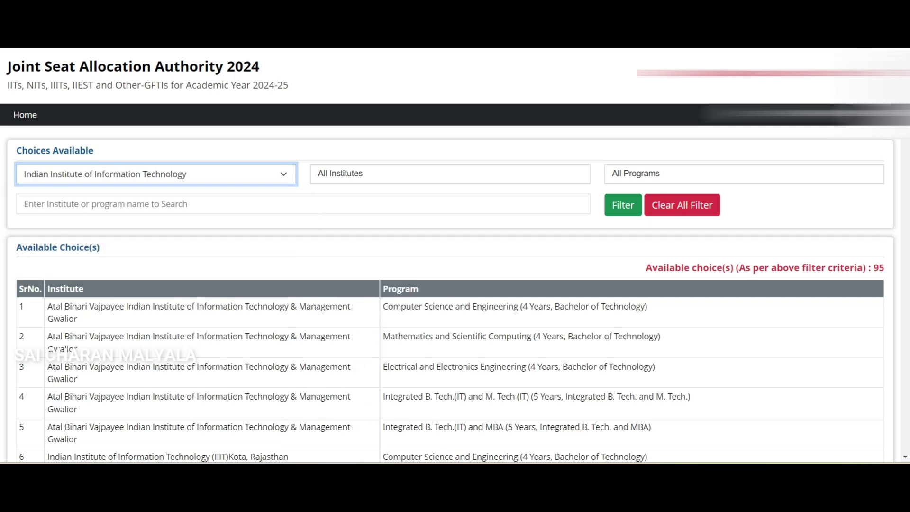
- Filter choices to Other GFTIs (174) and return to the home dashboard
key("alt+Down")
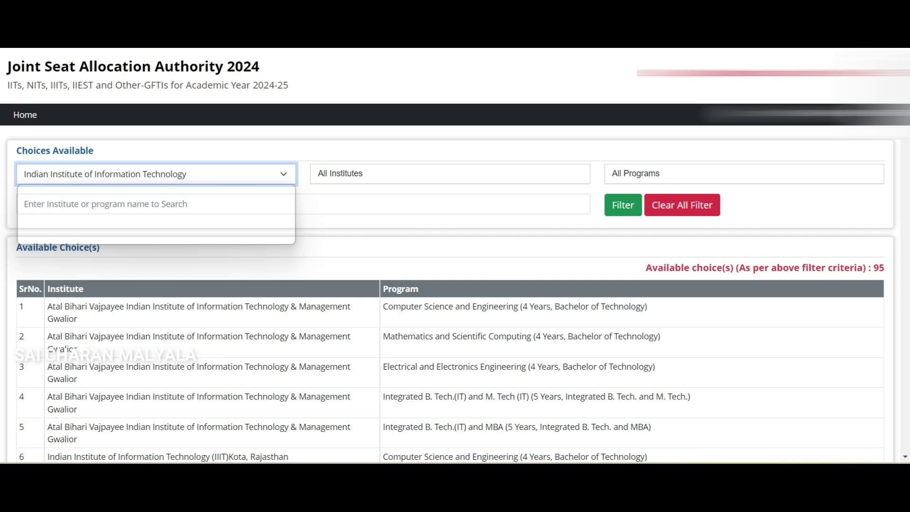
key("Up")
key("Up")
key("Down")
key("Down")
key("Down")
key("Return")
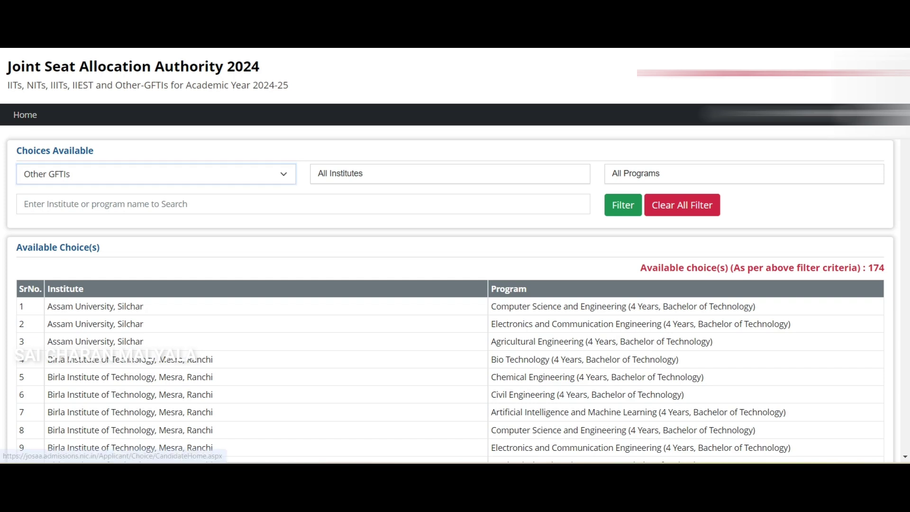
left_click(25, 115)
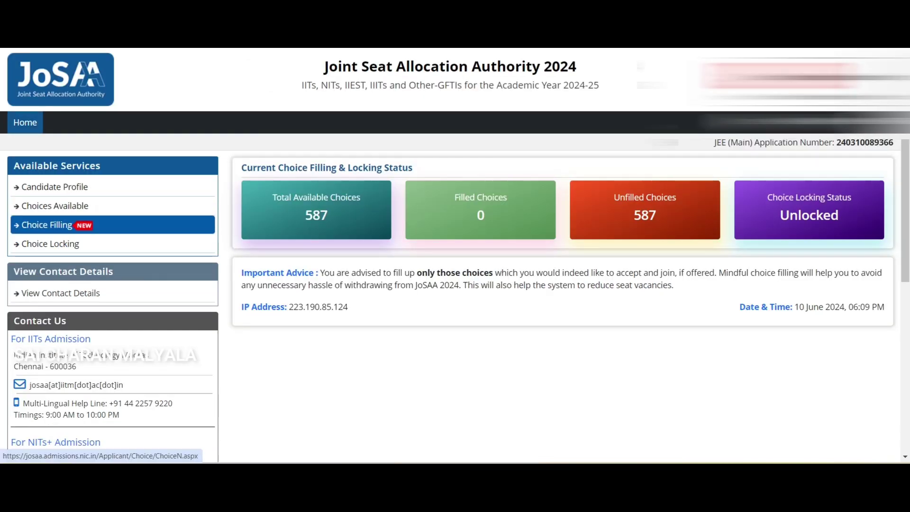
- Open the Choice Filling page after verifying with the OTP
left_click(47, 225)
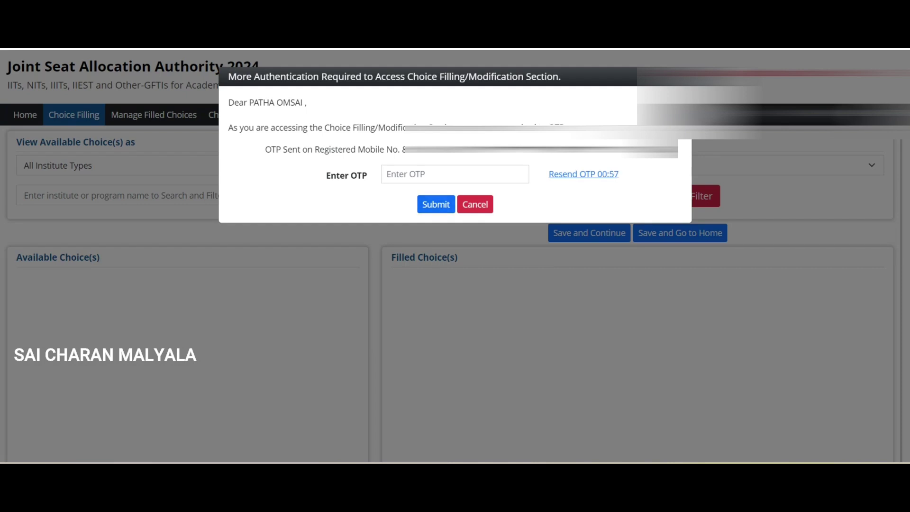
left_click(455, 174)
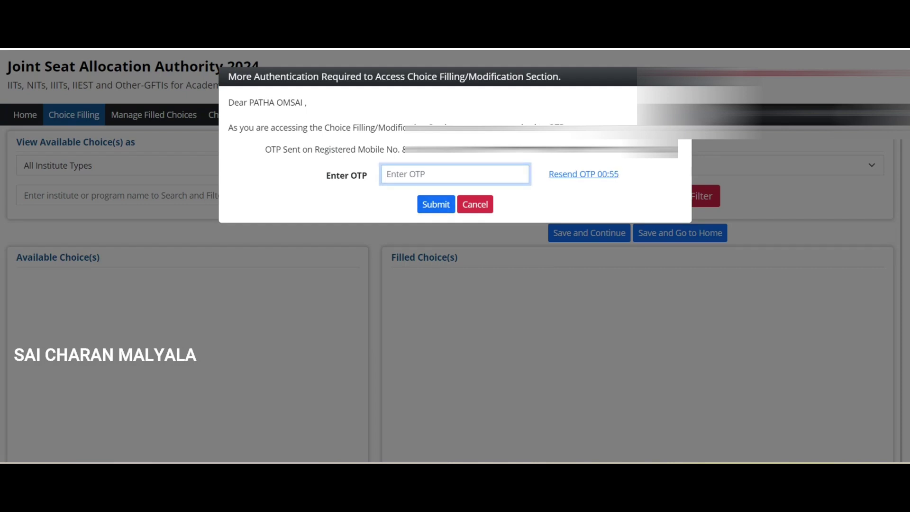
key("Return")
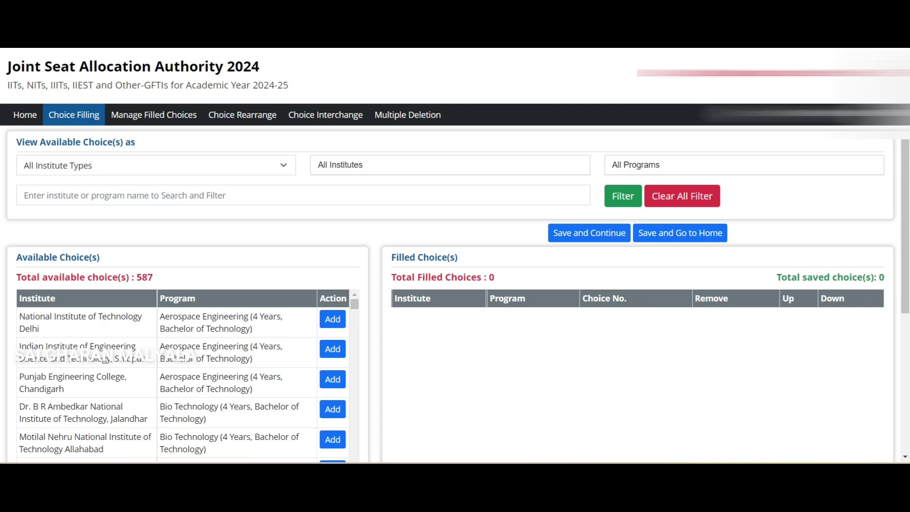
scroll(456, 256, "down", 5)
scroll(455, 256, "up", 4)
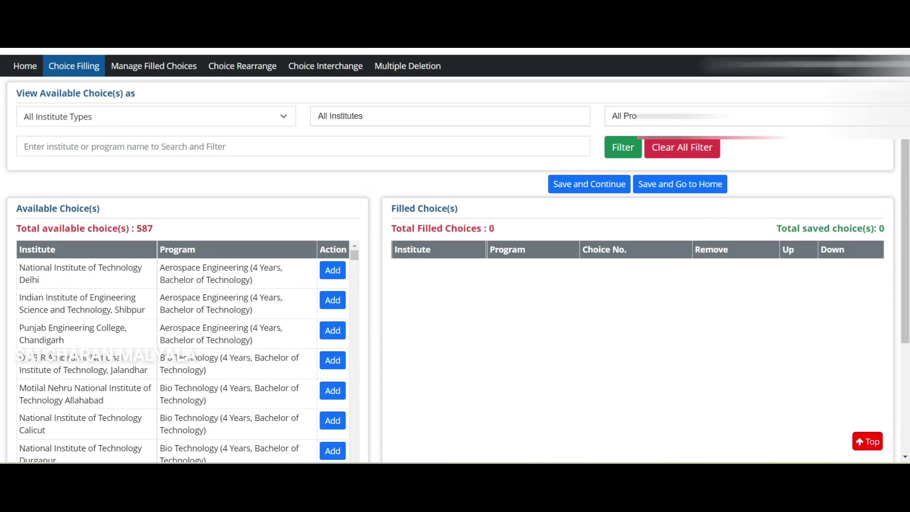
scroll(455, 256, "up", 1)
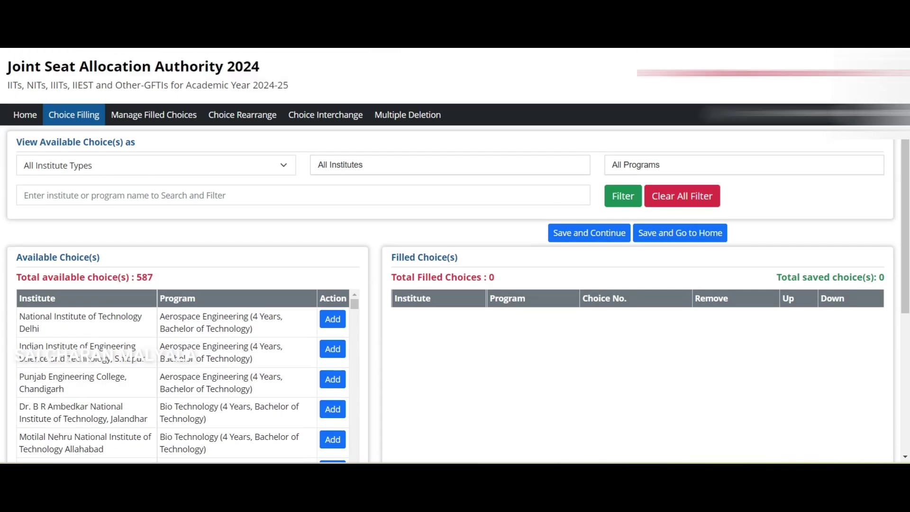
- Cycle the institute-type filter through IIT, NIT, IIIT and Other GFTIs, then reset to All Institute Types
left_click(157, 164)
left_click(95, 193)
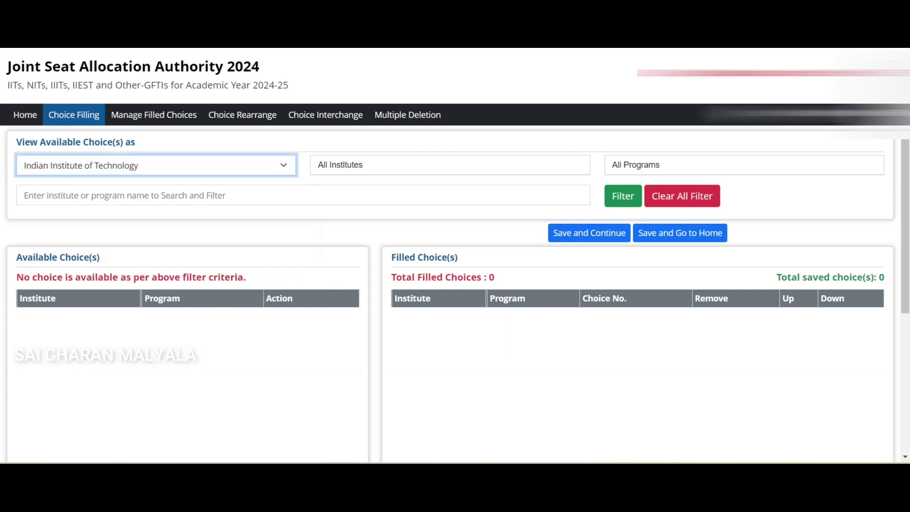
left_click(156, 165)
left_click(116, 205)
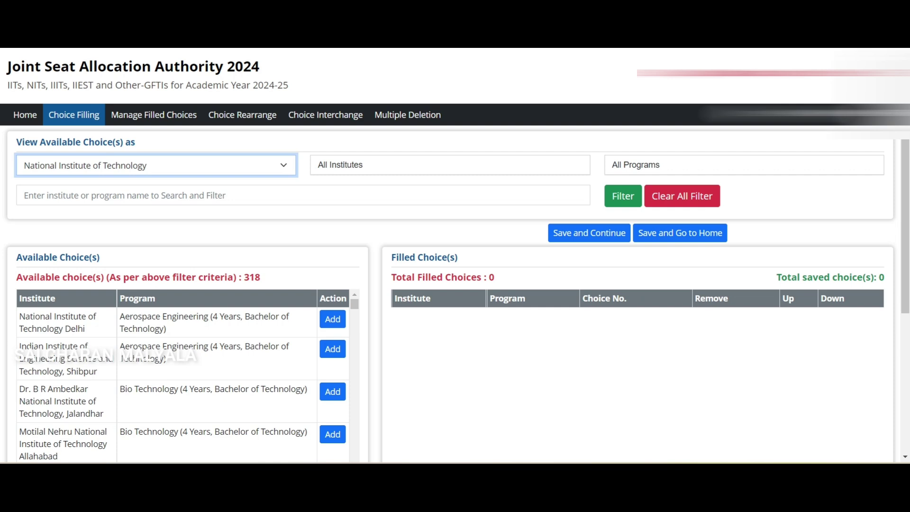
left_click(156, 165)
left_click(116, 218)
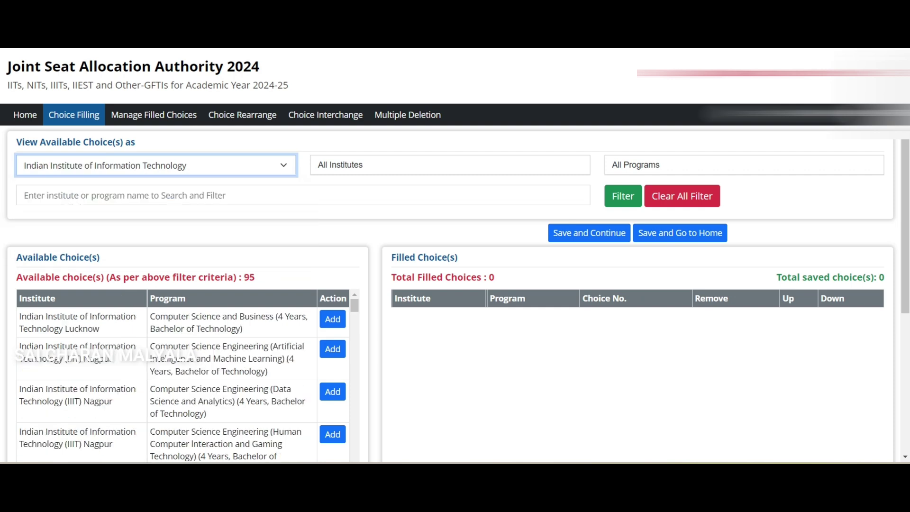
left_click(156, 165)
left_click(116, 230)
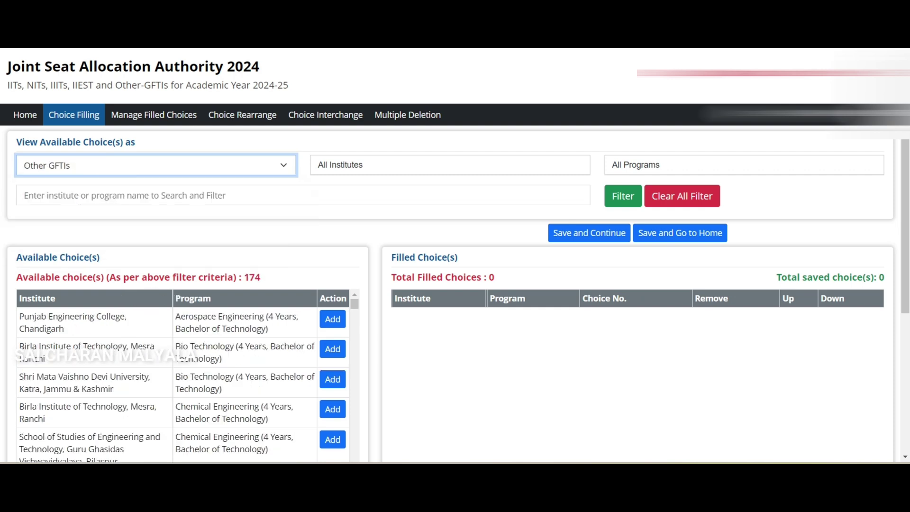
left_click(157, 165)
left_click(116, 181)
- Narrow choices to National Institute of Technology, Maulana Azad NIT Bhopal (9 available)
left_click(450, 165)
left_click(157, 165)
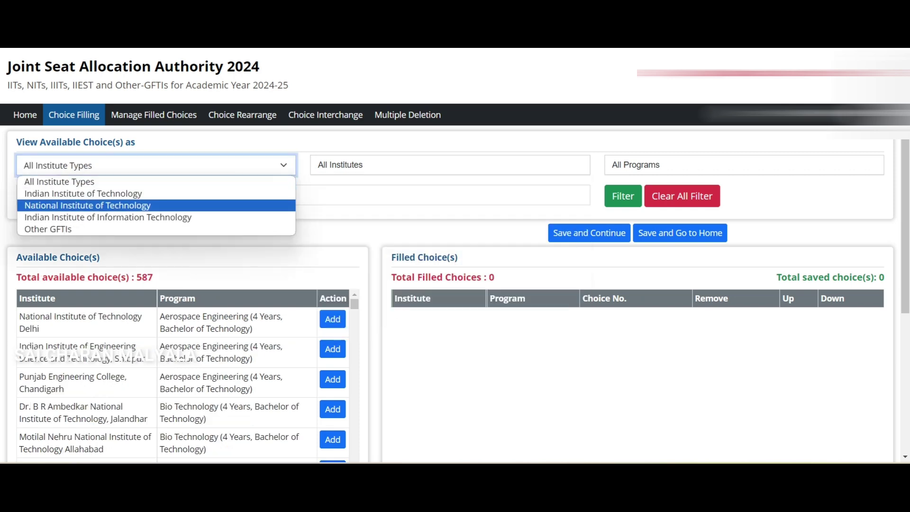
left_click(88, 205)
left_click(450, 165)
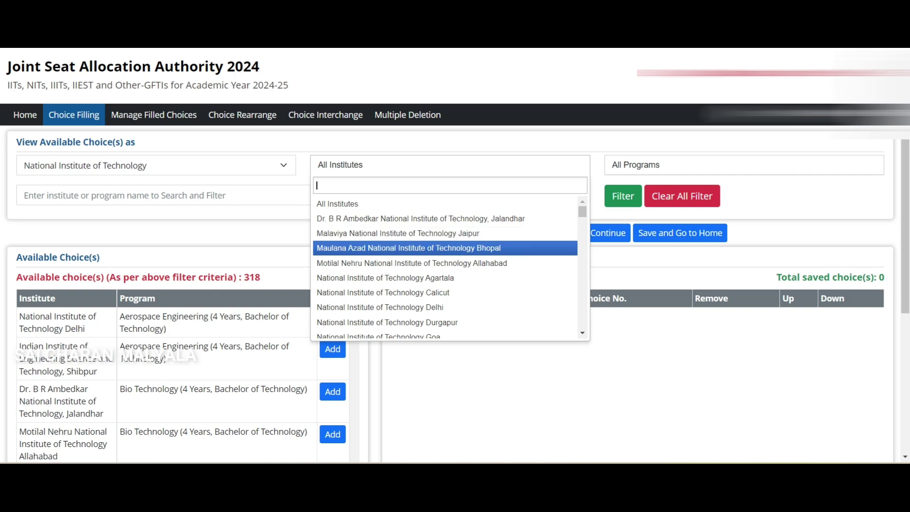
key("Return")
- Add Chemical Engineering at Bhopal as choice 1, remove it, and save with 0 choices
left_click(333, 319)
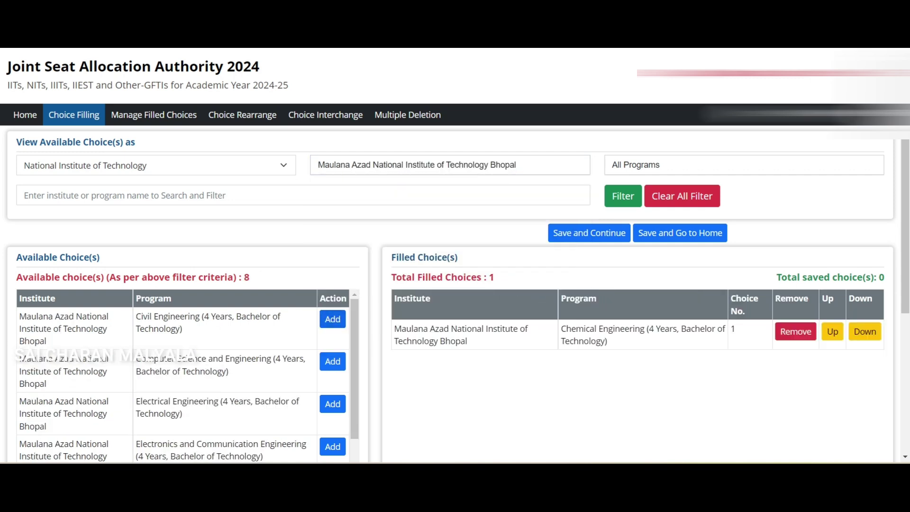
left_click(795, 331)
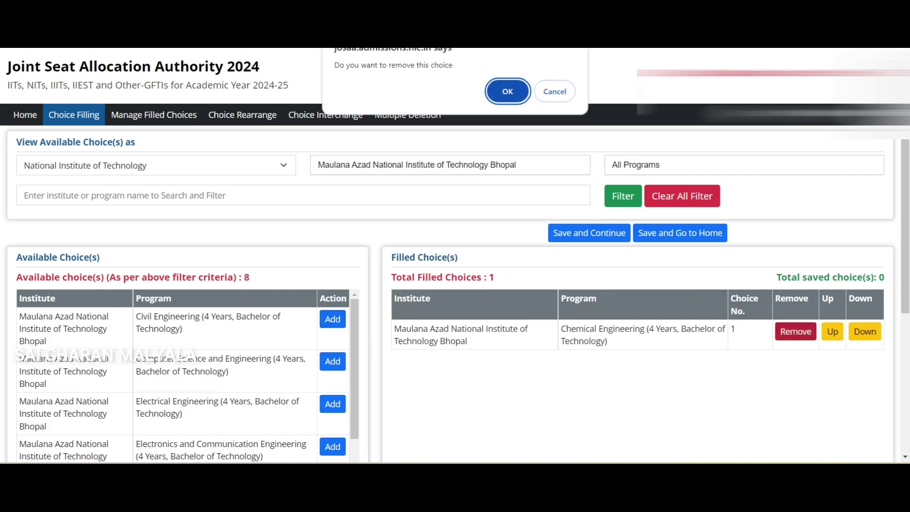
key("Return")
left_click(589, 233)
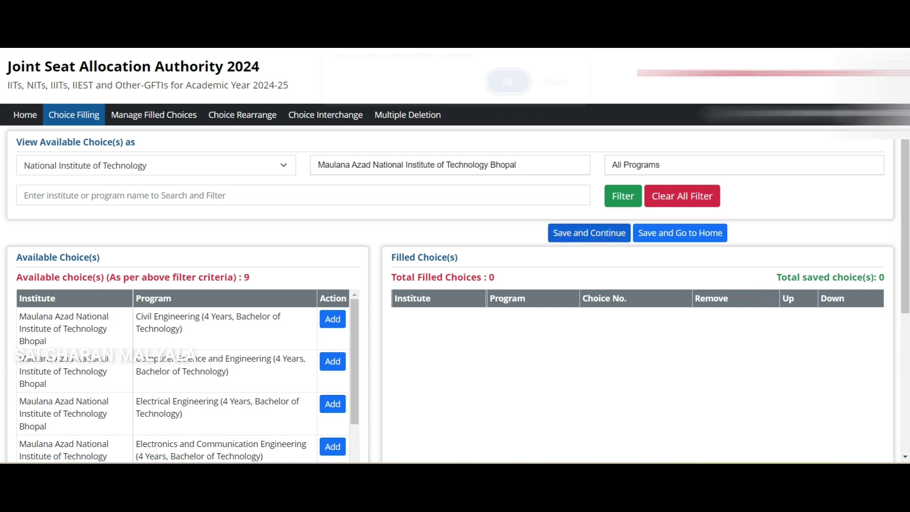
key("Return")
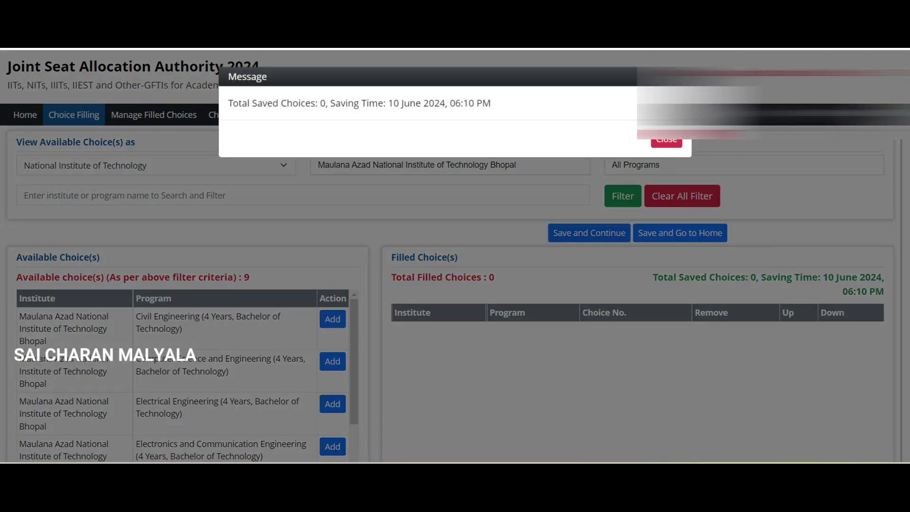
key("Return")
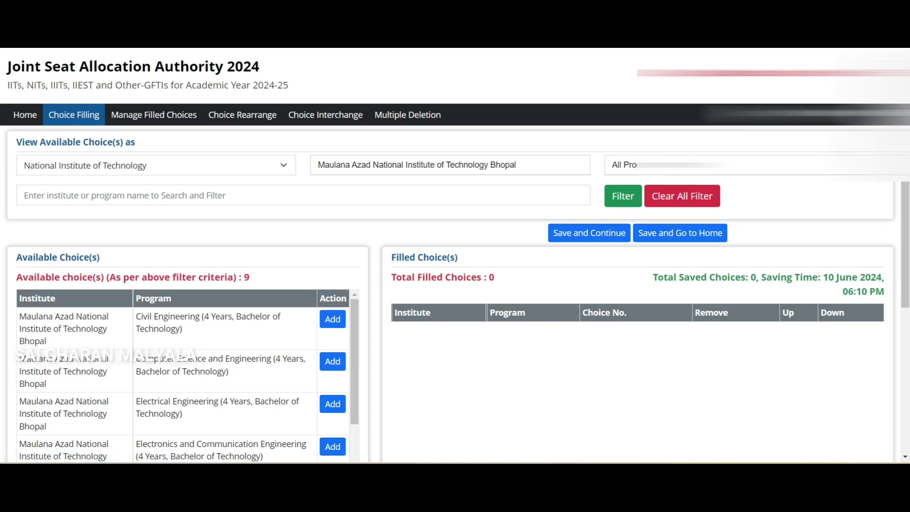
- Visit Choice Locking, dismiss its date alert, and log out of the portal
scroll(112, 284, "down", 1)
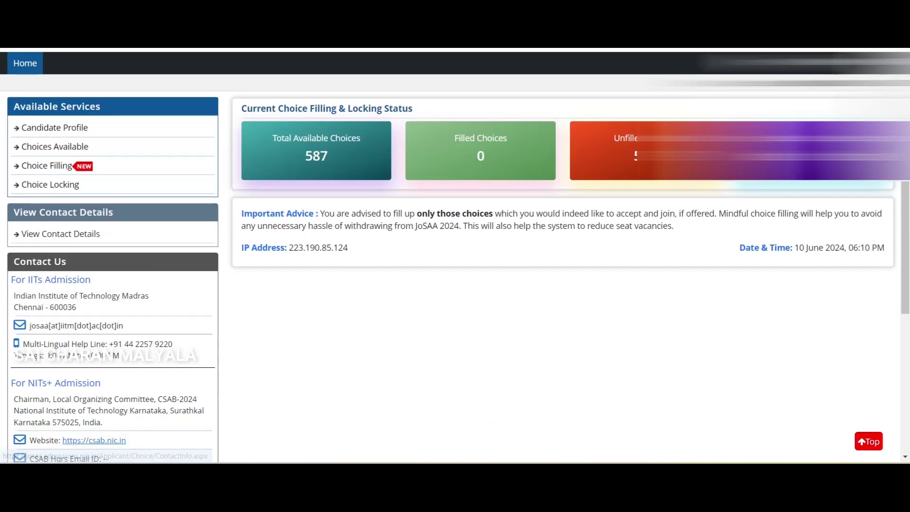
left_click(51, 185)
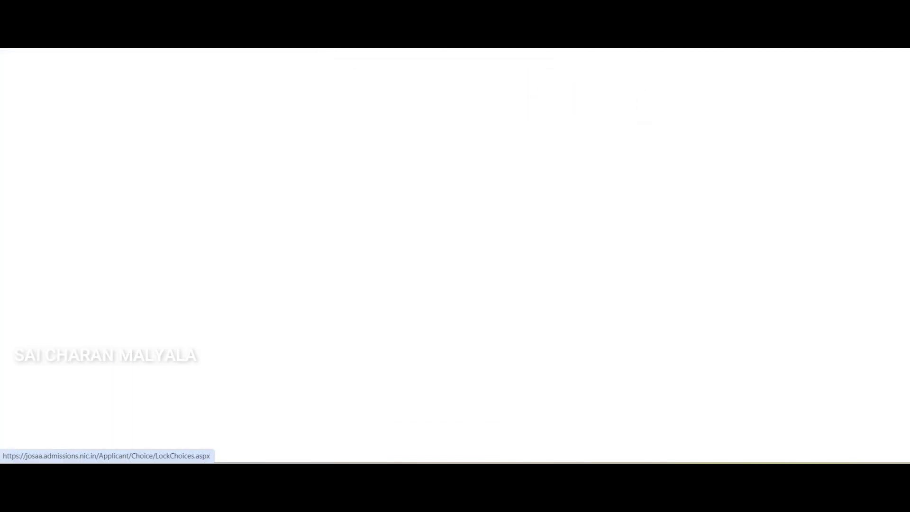
key("Return")
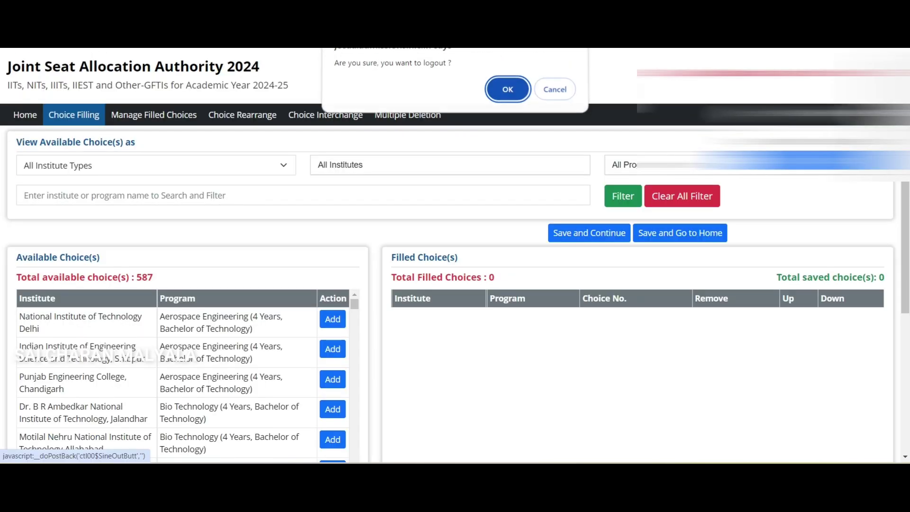
left_click(506, 90)
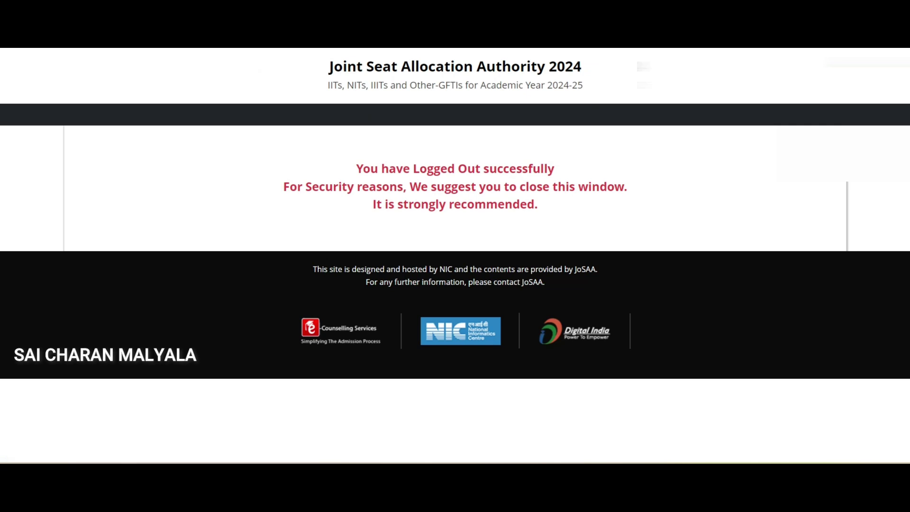